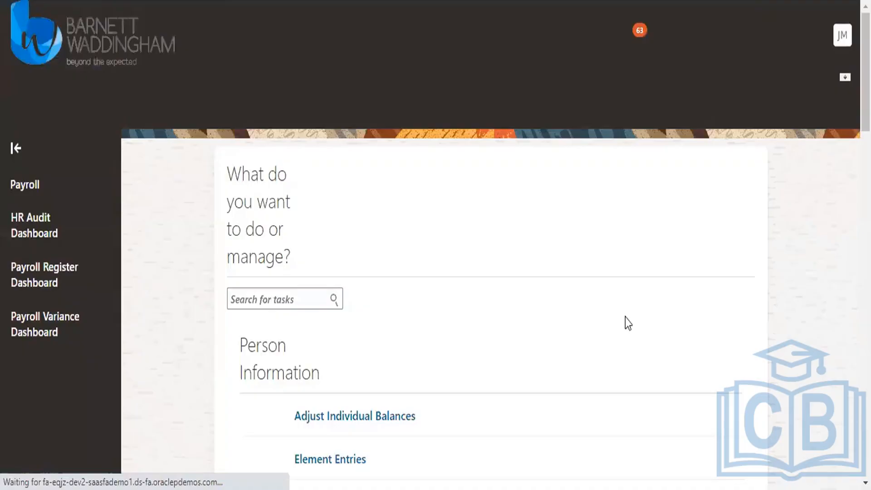
Open the Payroll Flow Patterns task from the Administration group of the payroll tasks.
scroll(625, 318, down, 10)
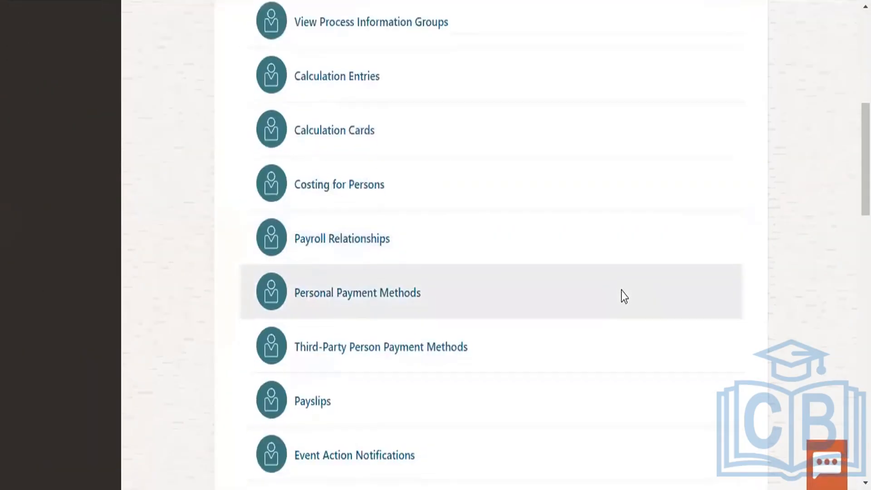
scroll(624, 296, down, 2)
scroll(625, 296, down, 3)
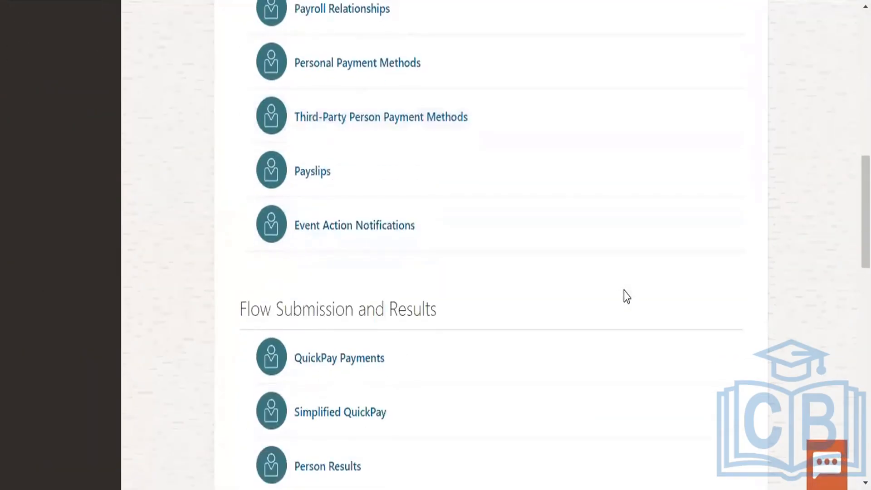
scroll(624, 290, down, 5)
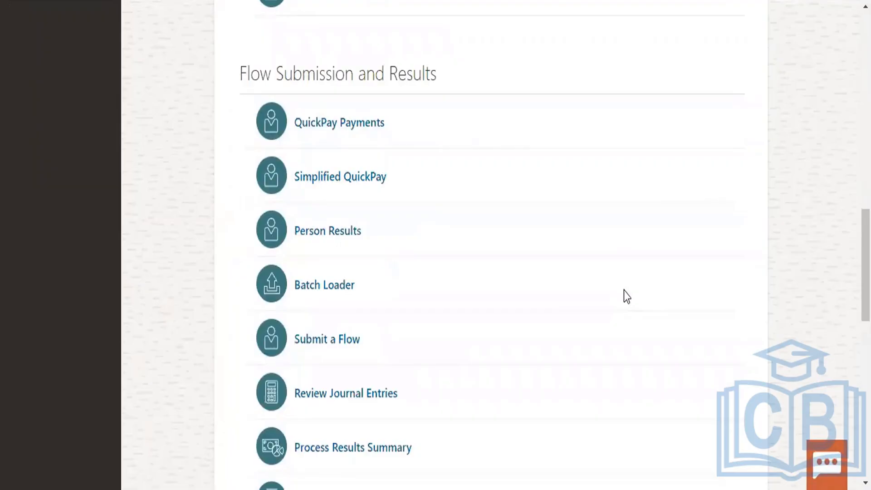
scroll(626, 295, down, 3)
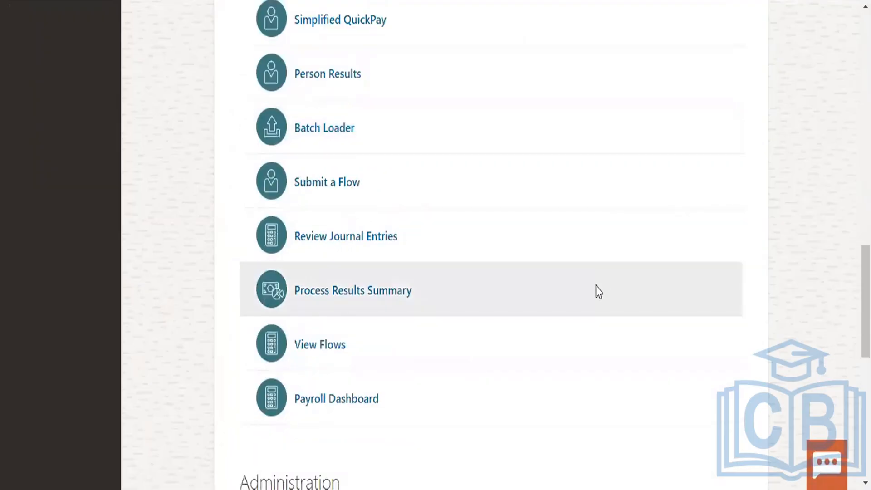
scroll(574, 295, down, 5)
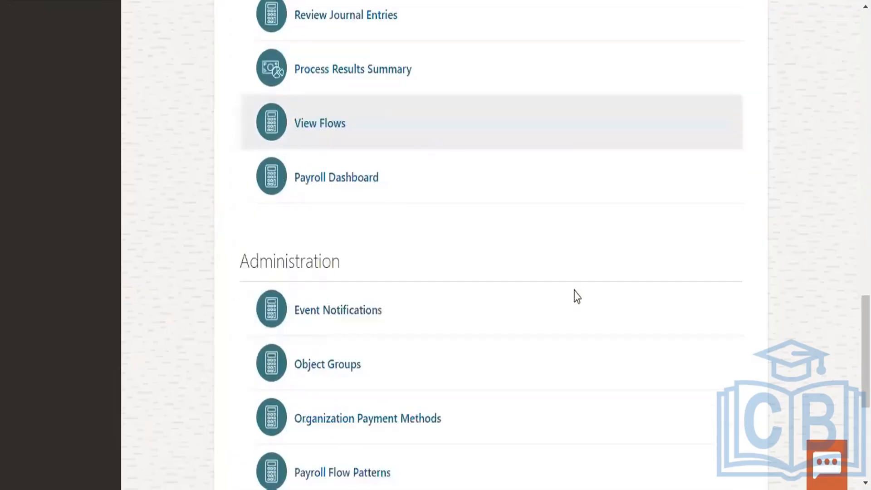
scroll(574, 295, down, 5)
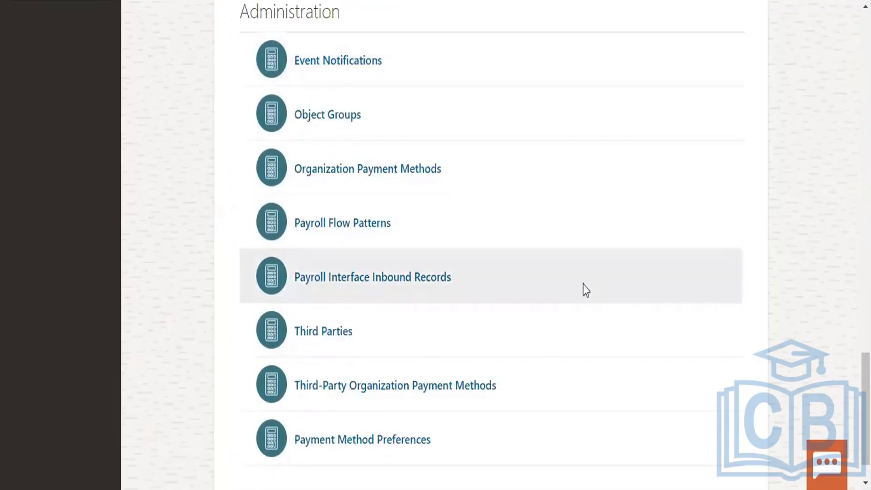
click(334, 229)
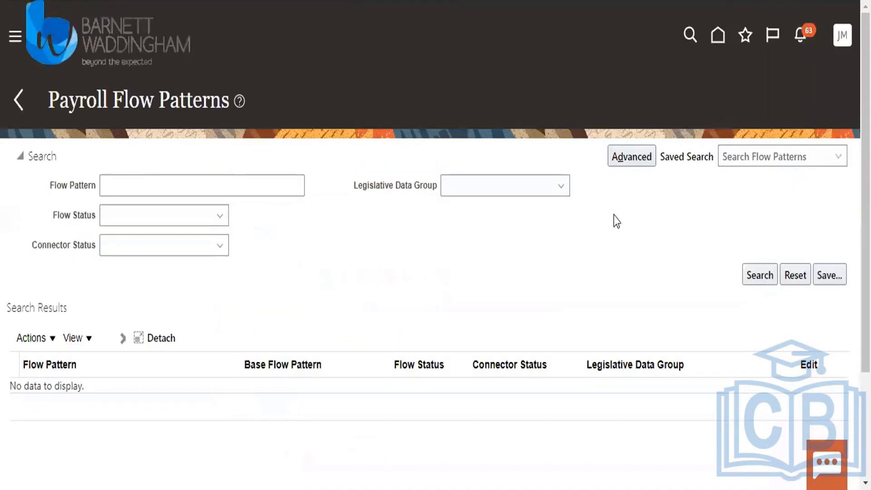
Start creating a payroll flow pattern with US_LDG as its legislative data group.
click(35, 340)
click(48, 370)
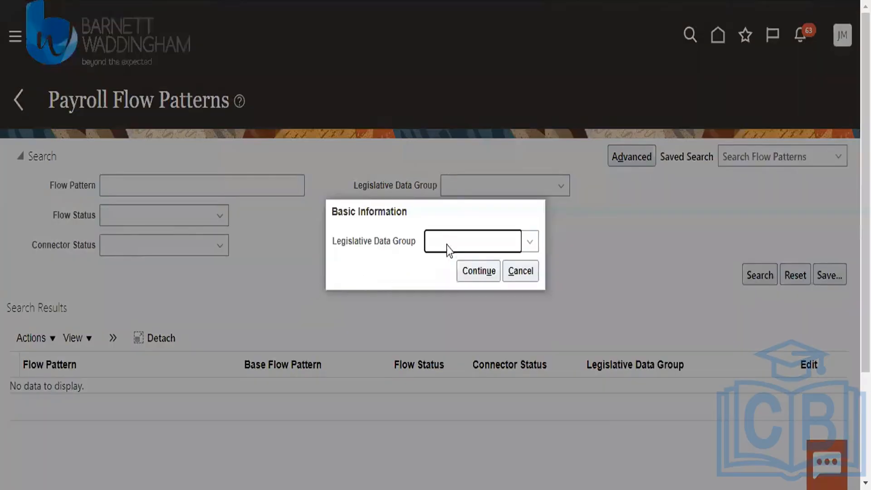
click(447, 245)
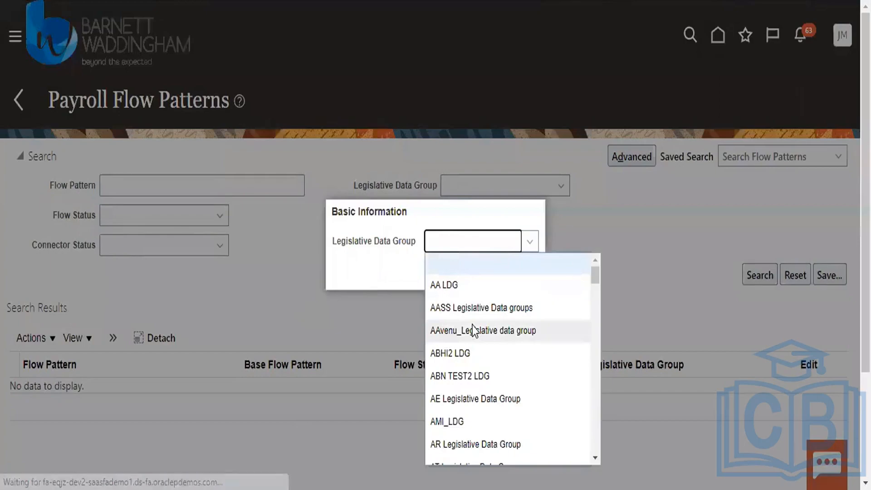
key(s)
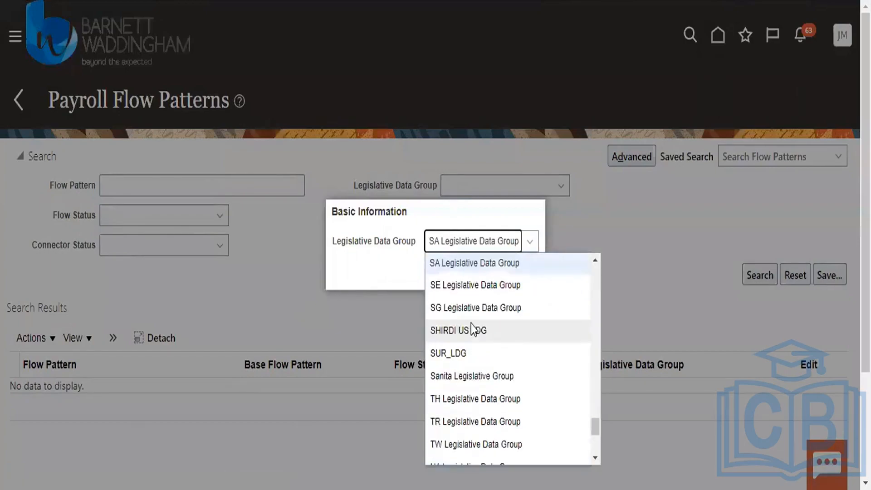
scroll(472, 349, down, 5)
click(473, 313)
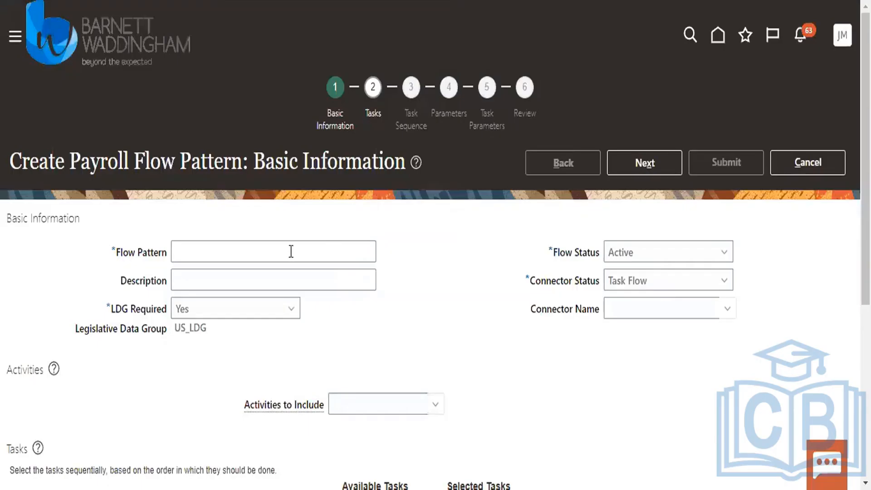
Name the flow pattern "PR_Payroll flow pattern".
click(271, 259)
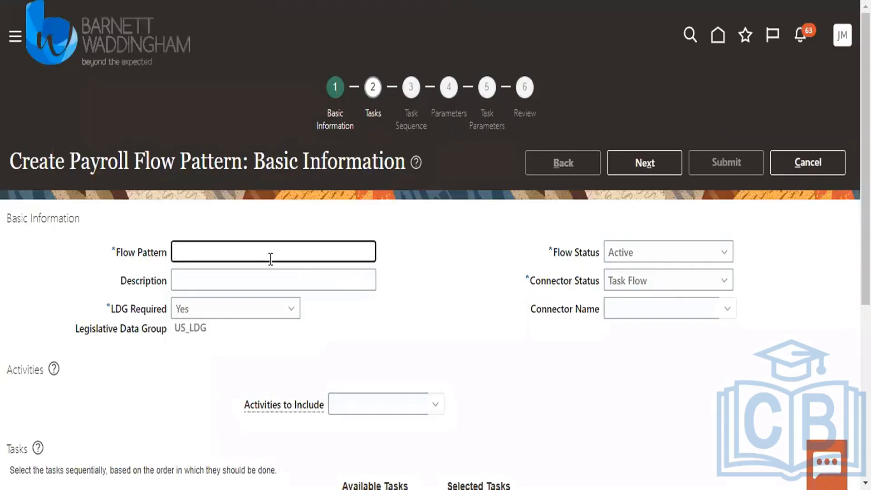
text(PR_Payroll flw )
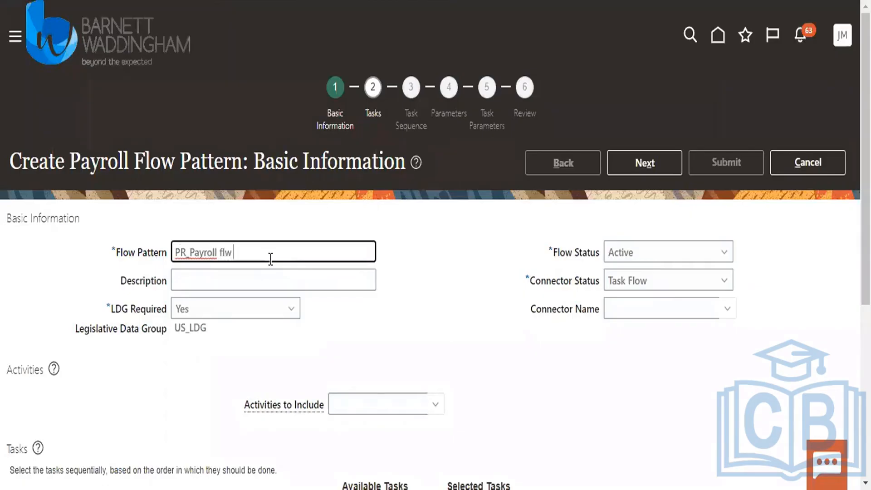
text(pa)
key(BackSpace)
text(oe)
Check the activities that can be included, leave them all unselected, and continue to the Tasks stage.
scroll(364, 326, down, 3)
click(389, 256)
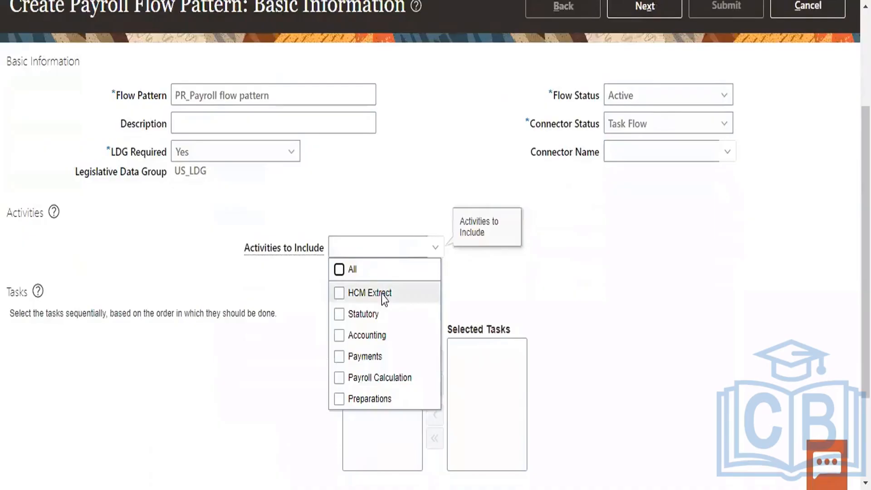
click(550, 296)
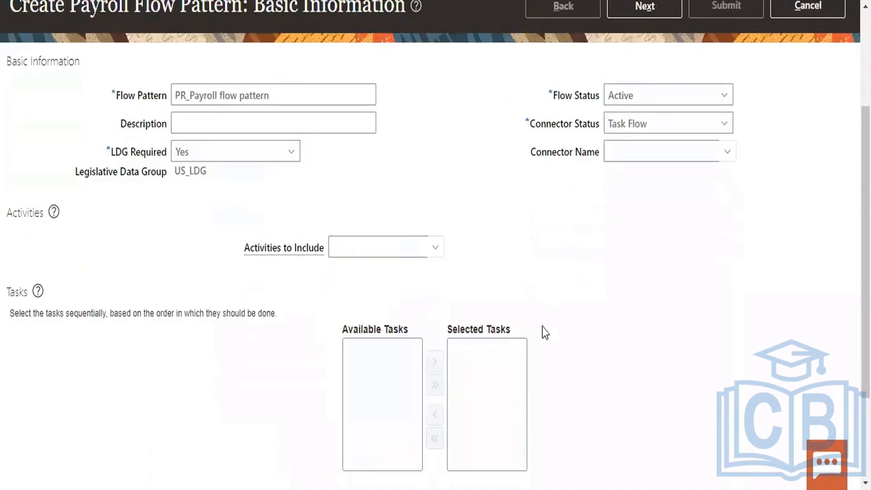
scroll(542, 326, up, 3)
click(642, 167)
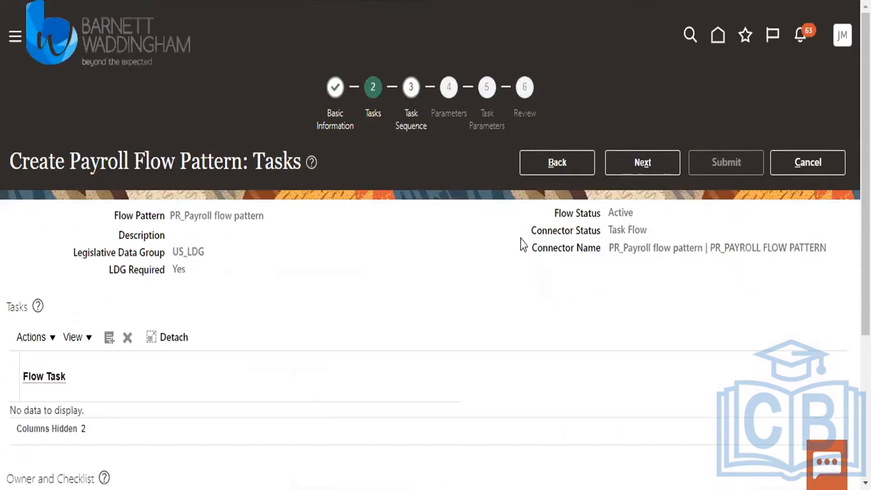
Try twice to add the Absences and Payroll Info report together with the Adjust Multiple Balances process as flow tasks.
click(41, 344)
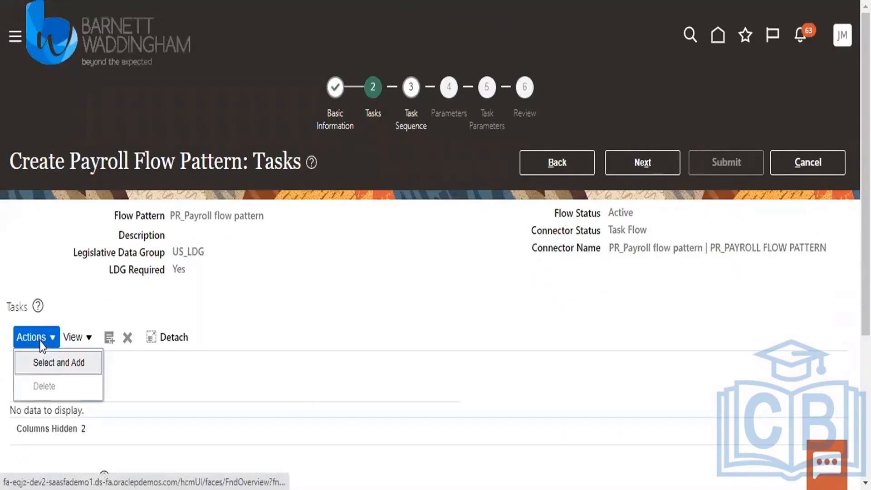
click(52, 364)
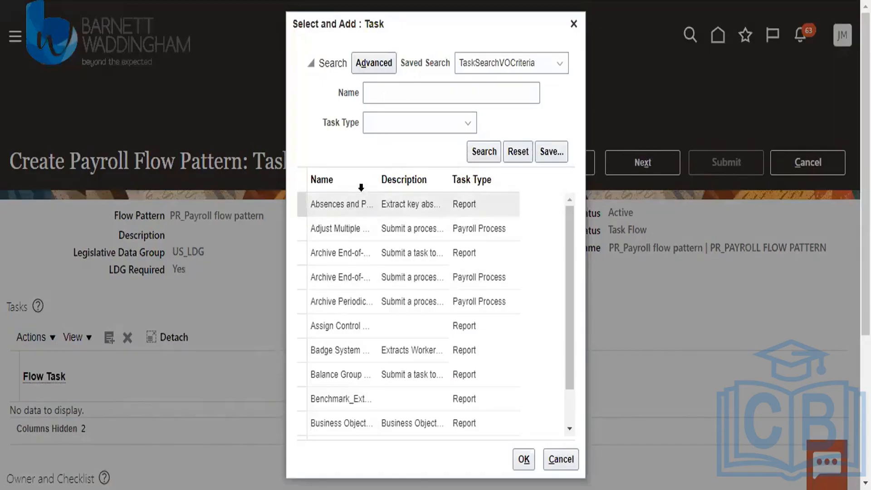
drag(376, 178, 410, 177)
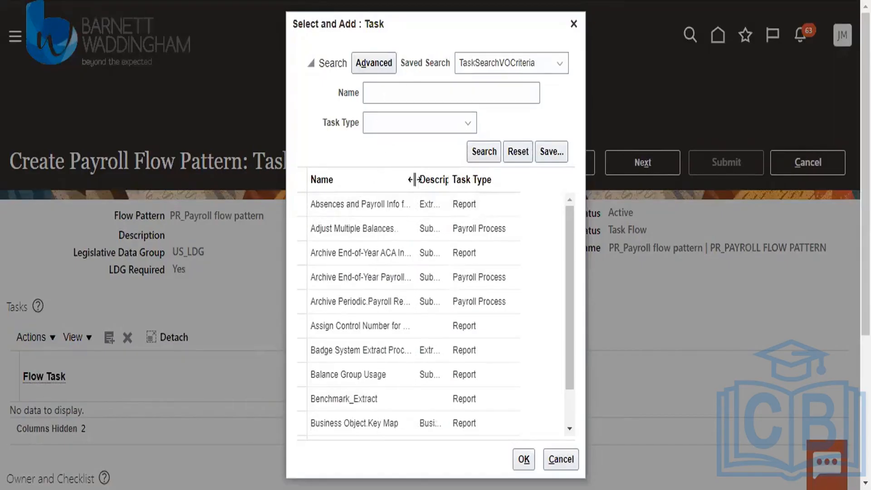
click(379, 212)
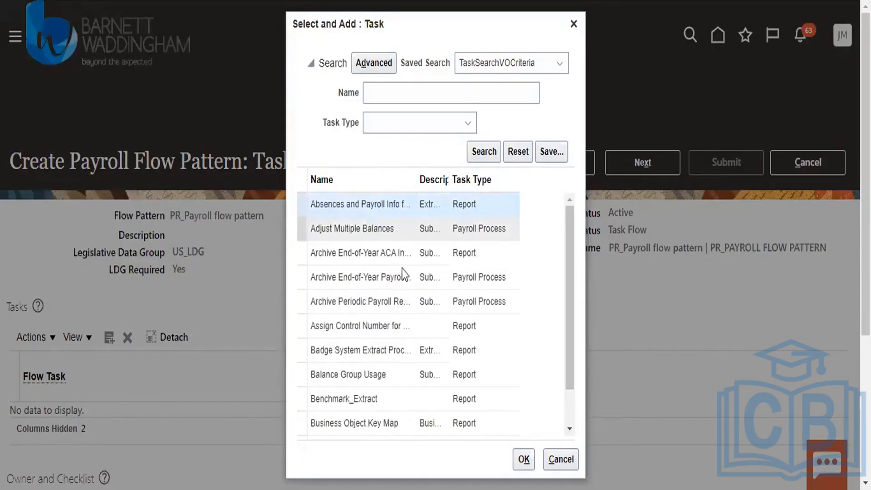
double_click(378, 228)
click(524, 459)
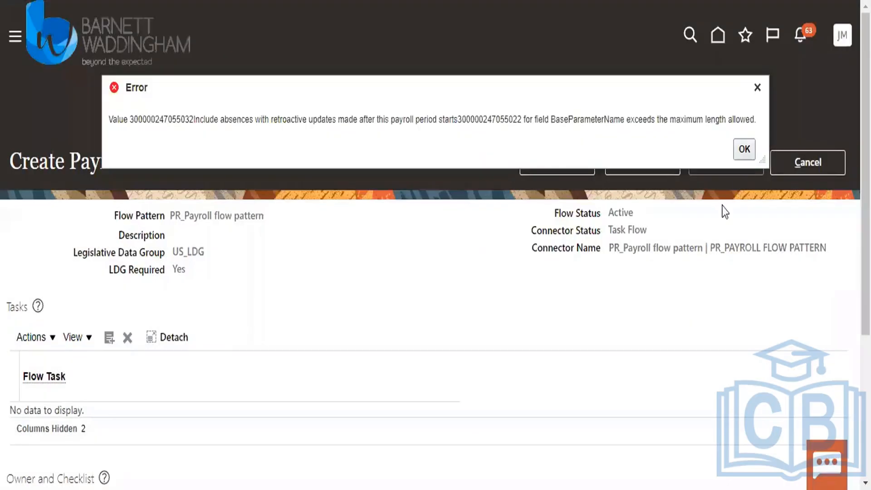
click(744, 148)
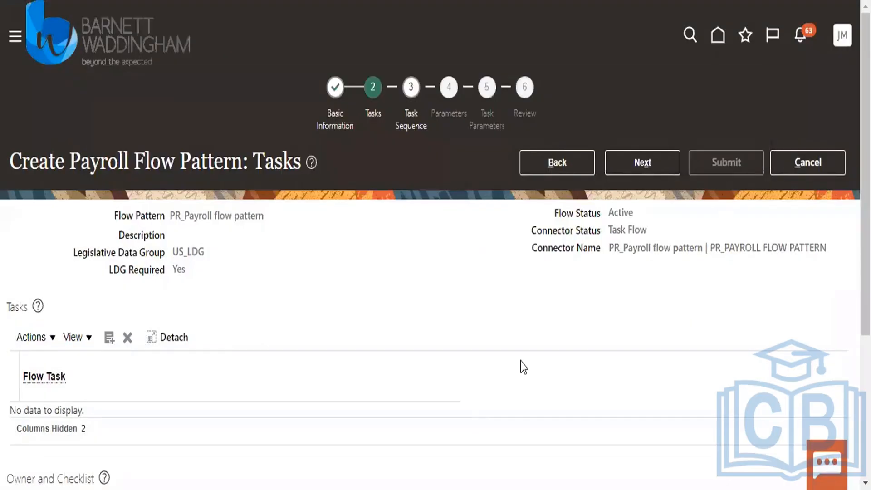
click(46, 338)
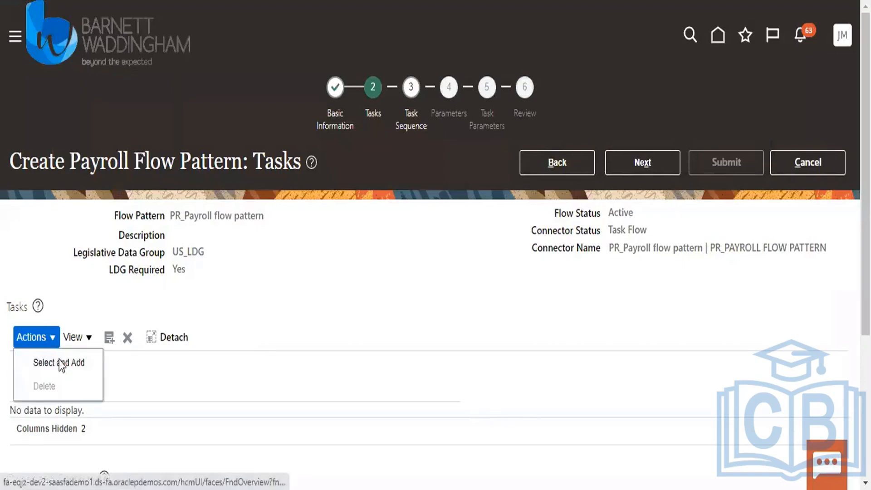
click(50, 360)
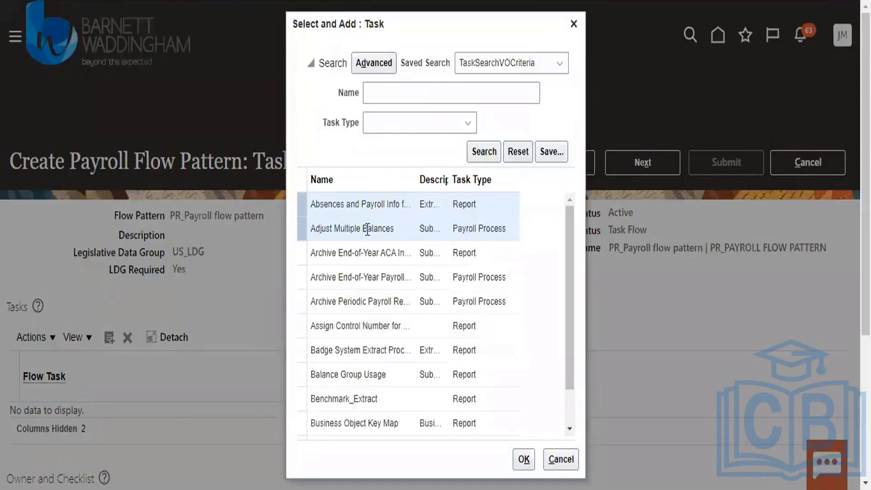
click(523, 459)
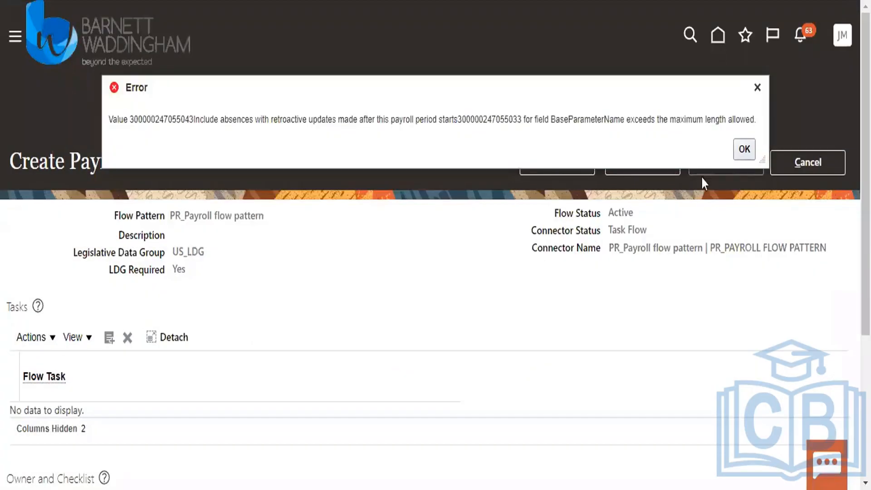
click(746, 150)
Add only the Adjust Multiple Balances task to the flow and continue past the task sequence to the Parameters stage.
click(36, 338)
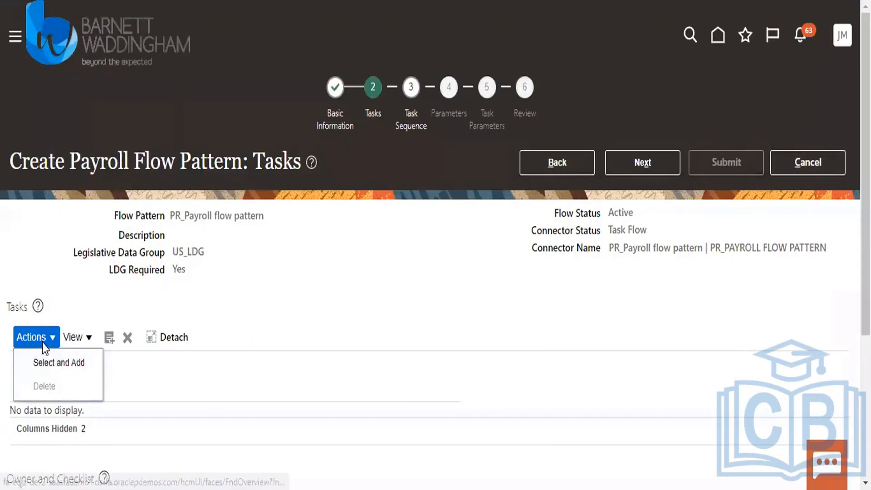
click(54, 365)
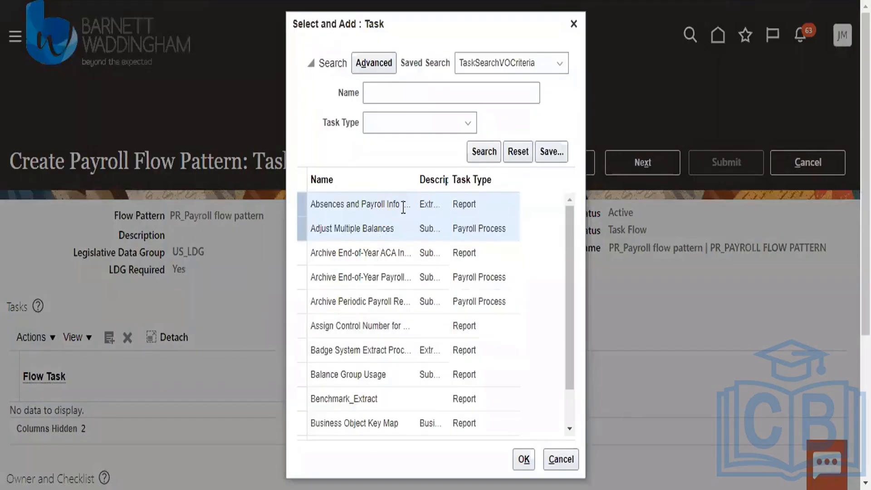
click(385, 224)
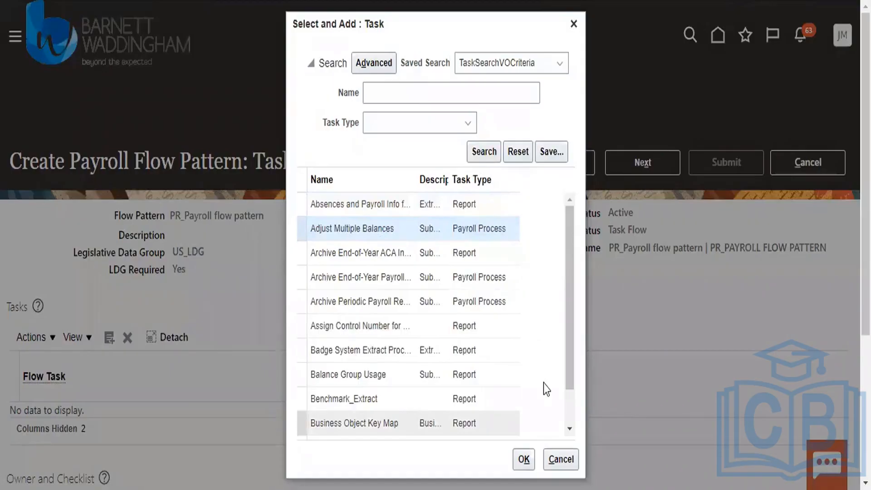
click(524, 458)
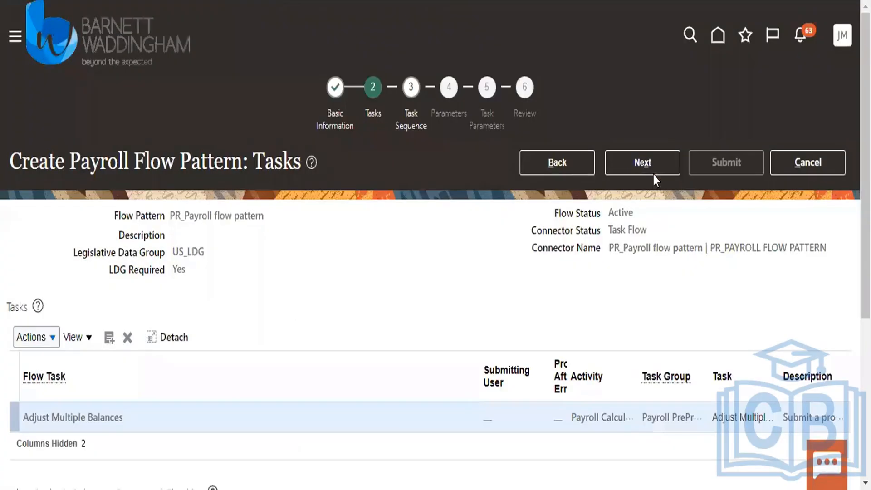
click(641, 164)
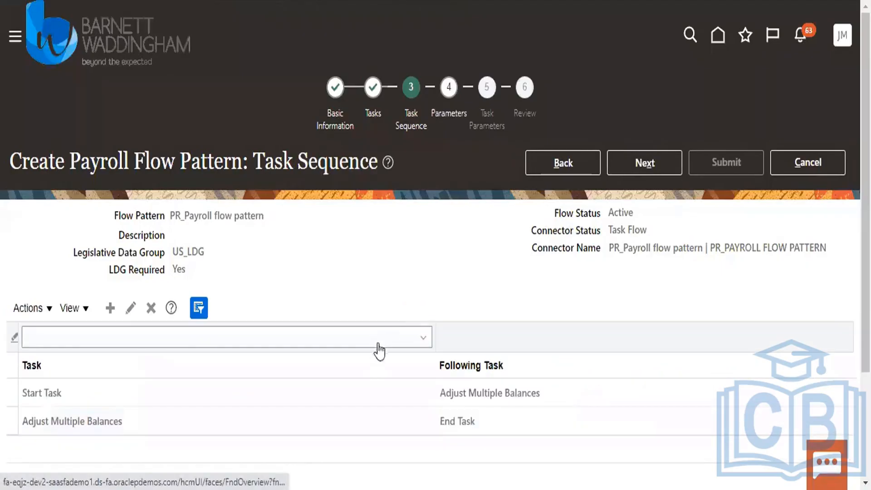
click(671, 161)
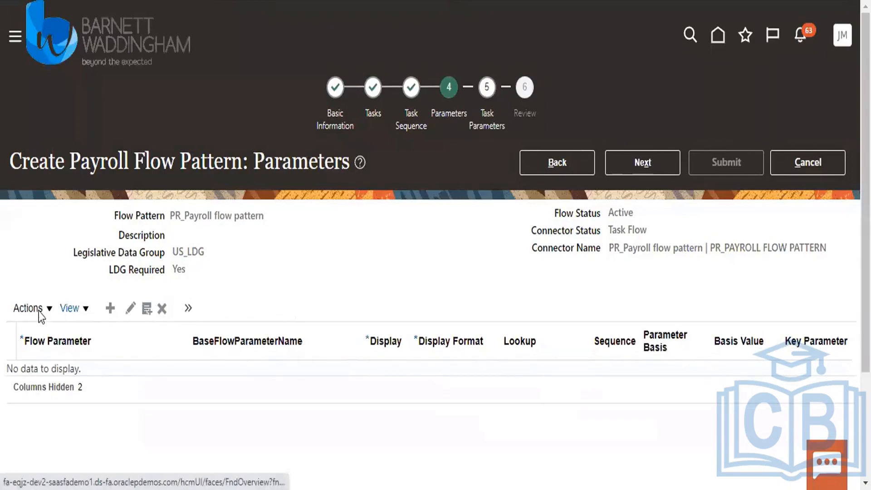
Add a flow parameter named PR_Flow pattern with the Text display format, leaving its parameter basis blank.
click(109, 308)
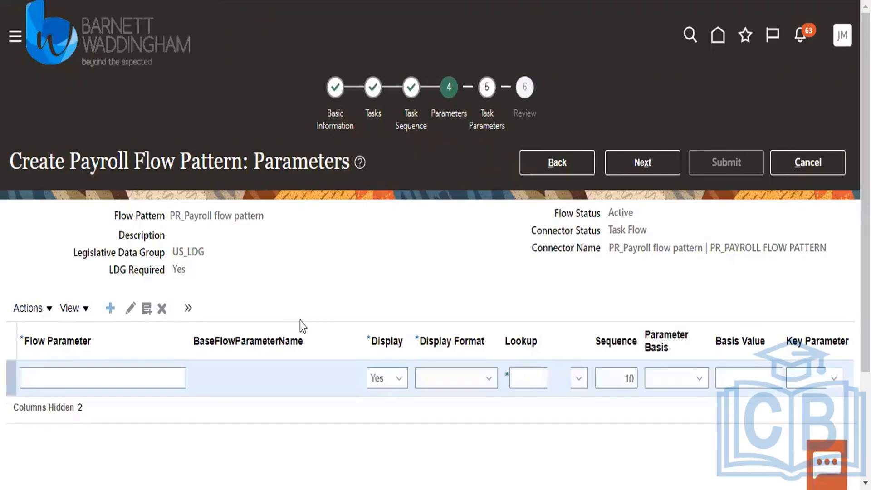
click(135, 378)
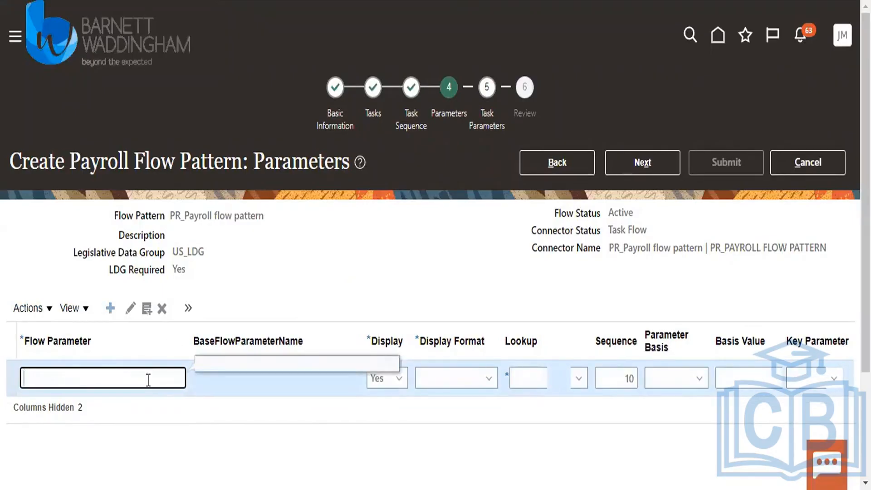
text(PR_Flow pattern)
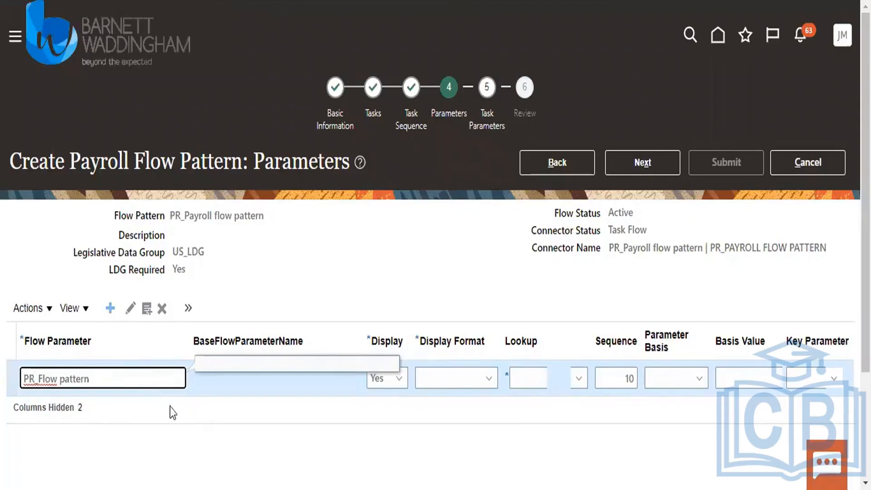
click(450, 380)
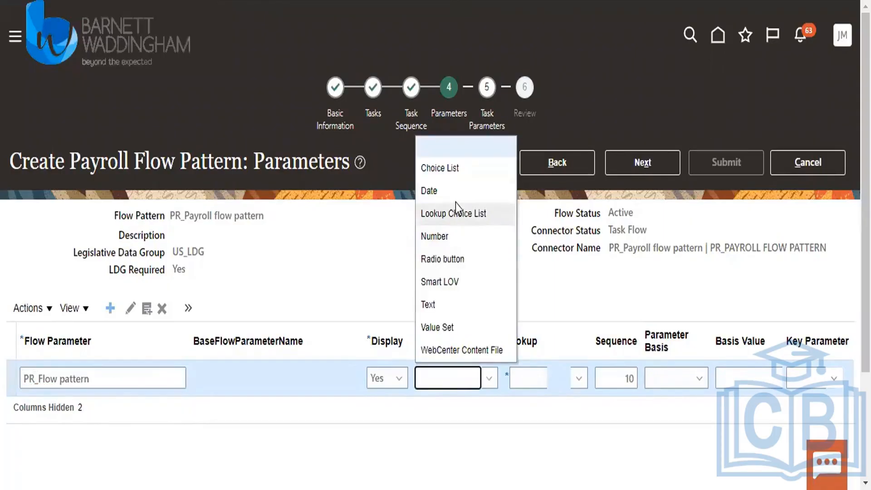
click(446, 309)
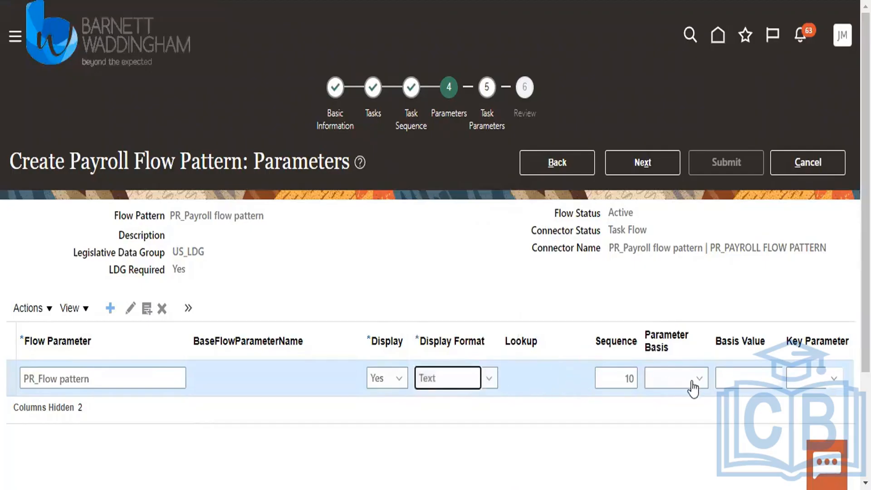
click(679, 385)
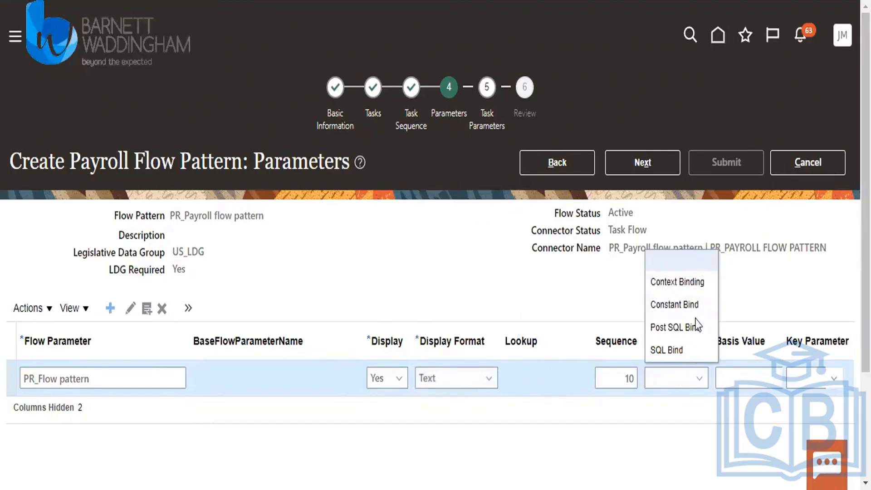
click(761, 379)
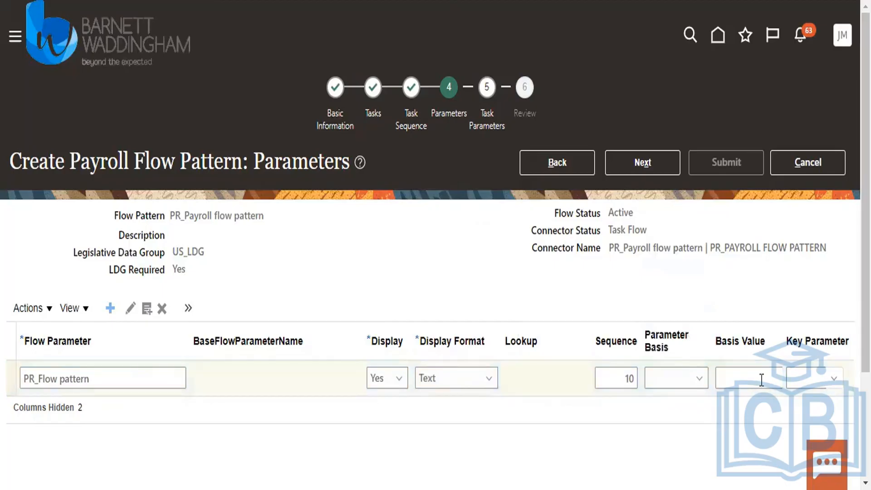
Continue through the Task Parameters and Review stages without changes and submit the flow pattern.
click(626, 159)
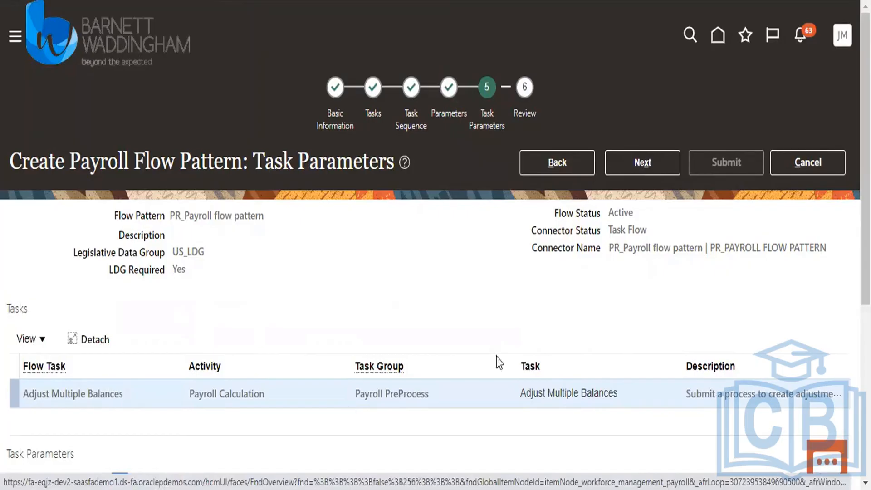
click(645, 163)
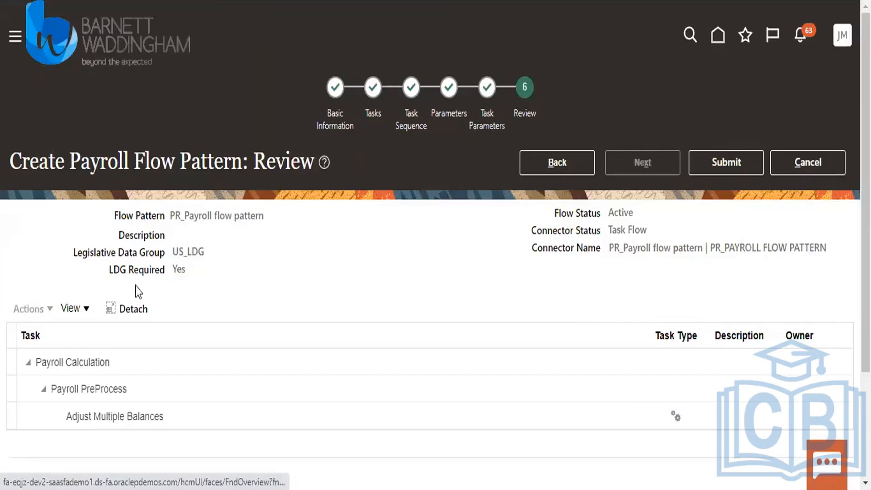
scroll(138, 291, down, 2)
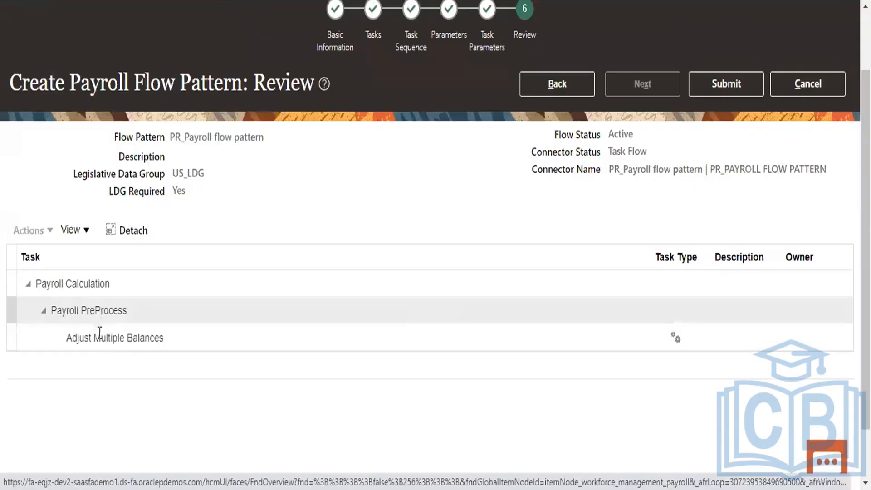
click(741, 83)
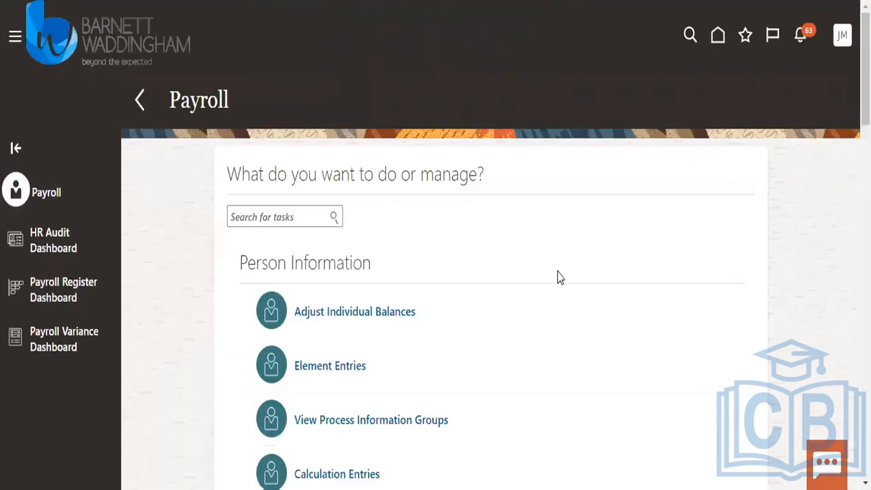
Open the Third-Party Organization Payment Methods task from the Administration section of the payroll tasks.
scroll(558, 276, down, 10)
scroll(590, 287, down, 10)
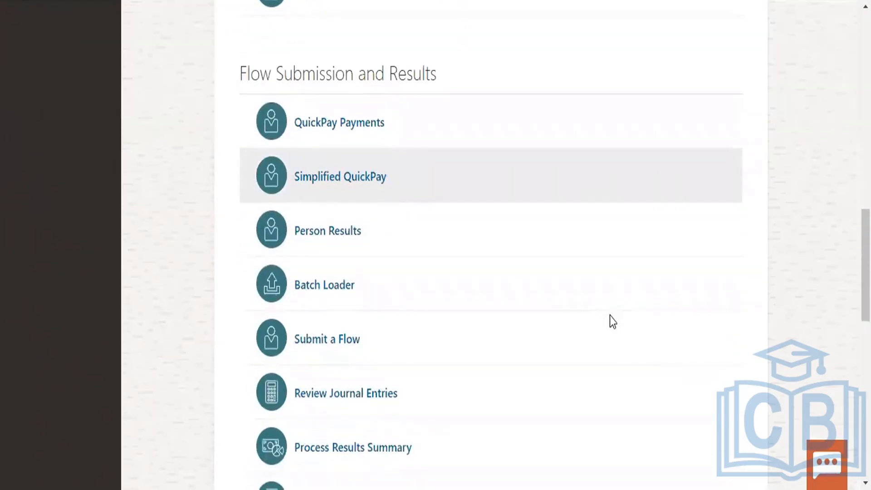
scroll(609, 316, down, 10)
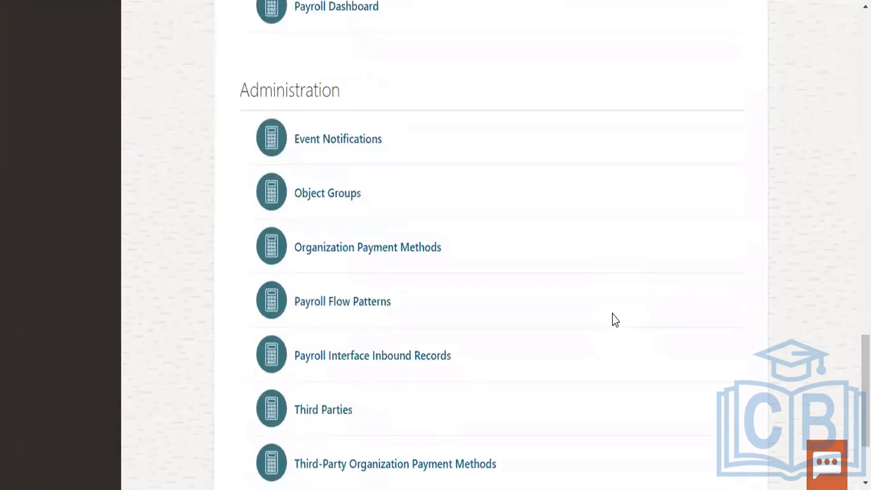
scroll(613, 313, down, 3)
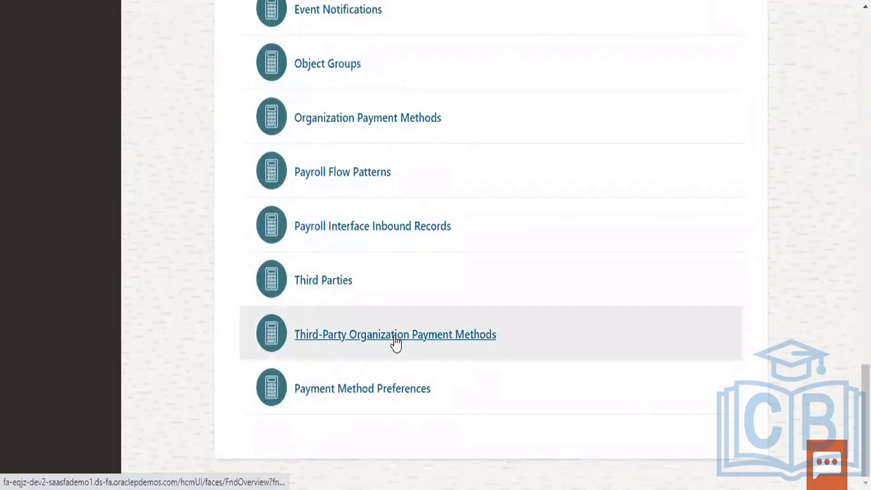
click(395, 337)
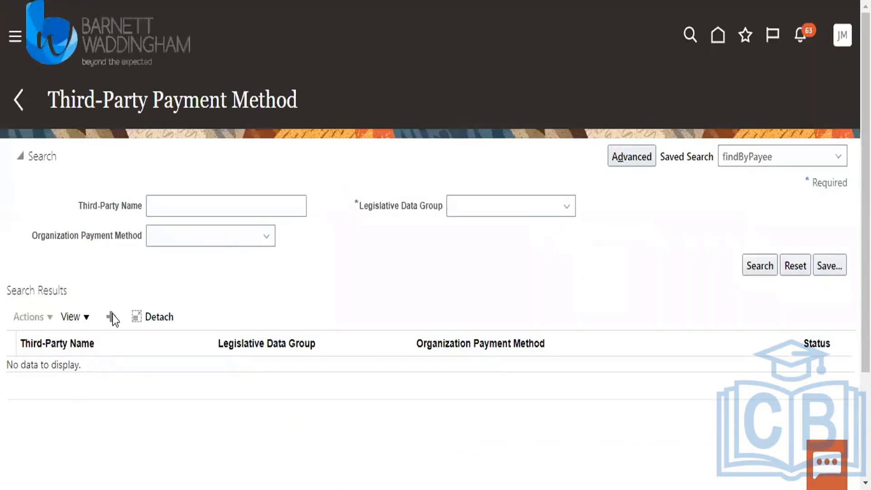
Start creating a third-party payment method for the US_LDG legislative data group.
click(111, 316)
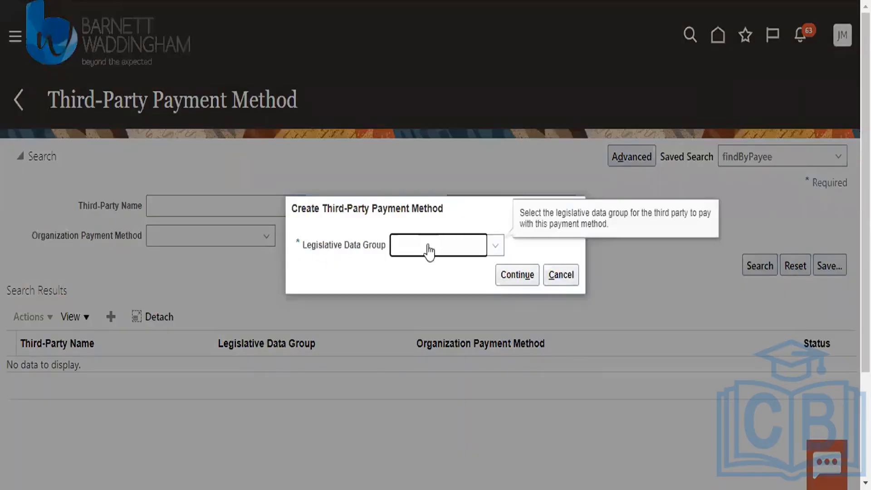
click(426, 247)
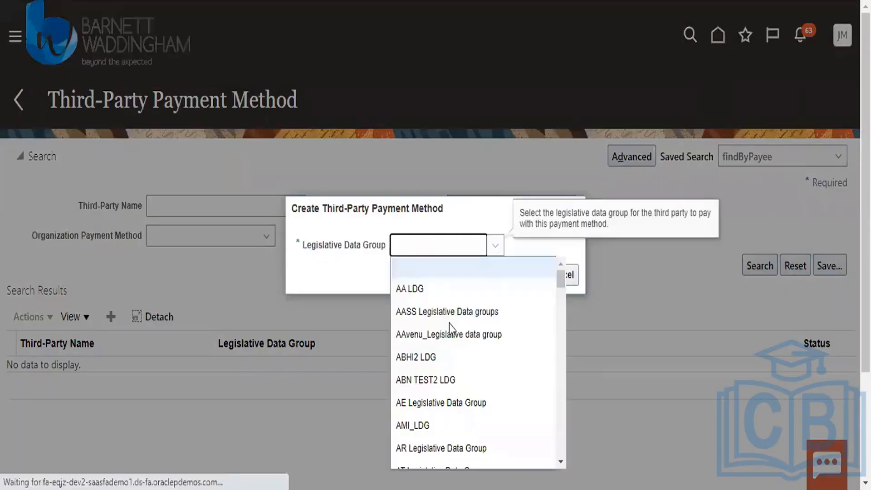
key(u)
key(s)
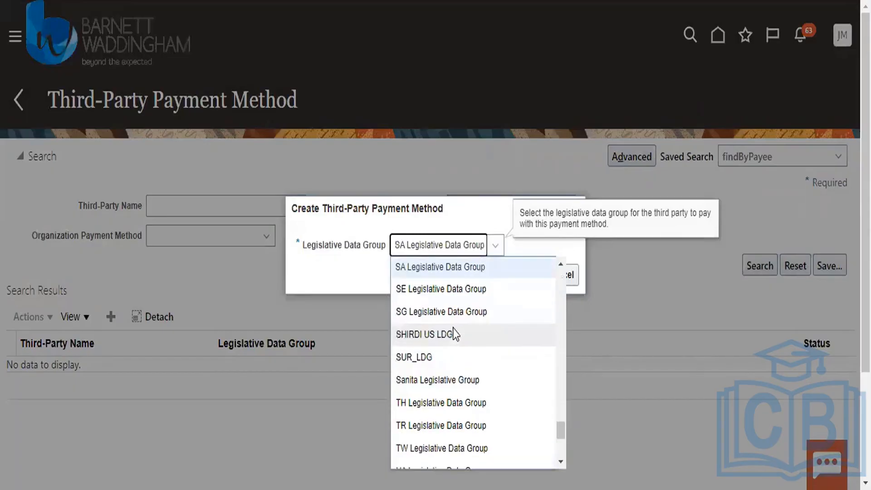
scroll(456, 334, down, 3)
click(435, 360)
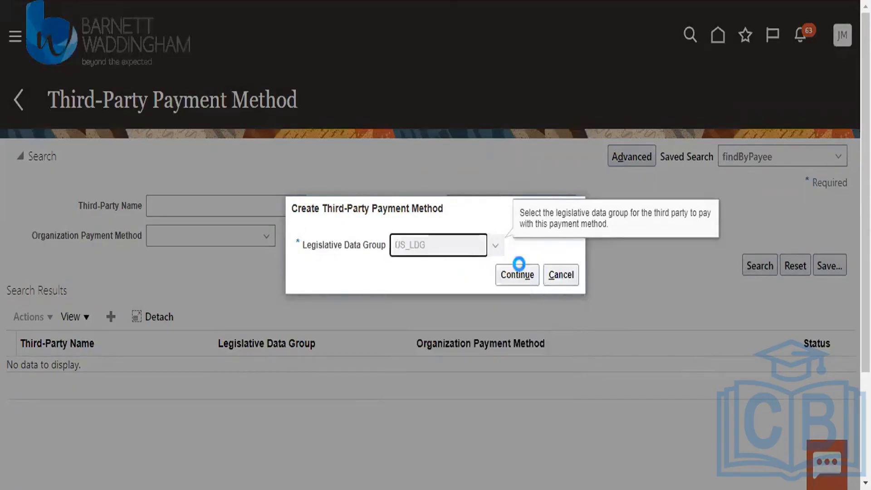
click(530, 276)
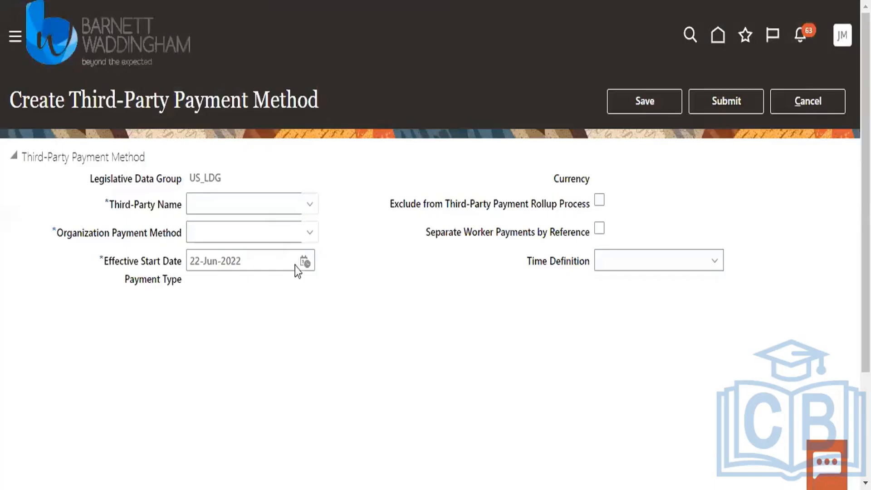
Search the third parties for party names matching PR%.
click(249, 203)
click(311, 214)
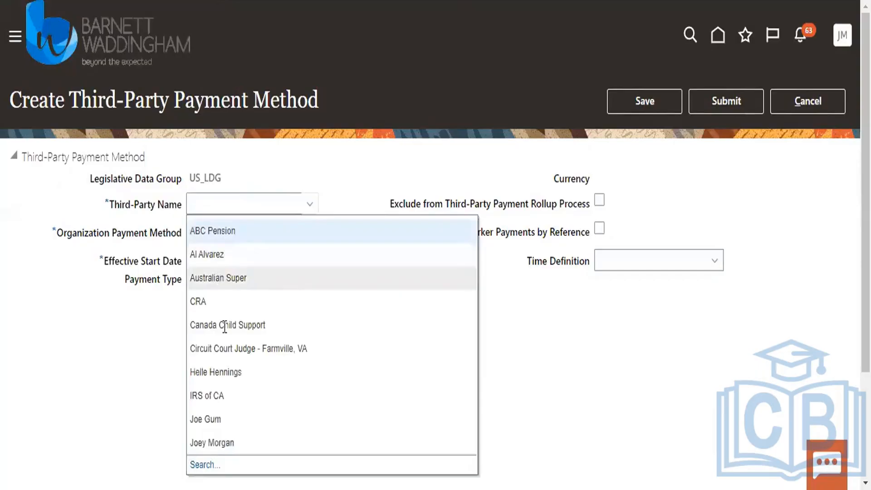
click(207, 463)
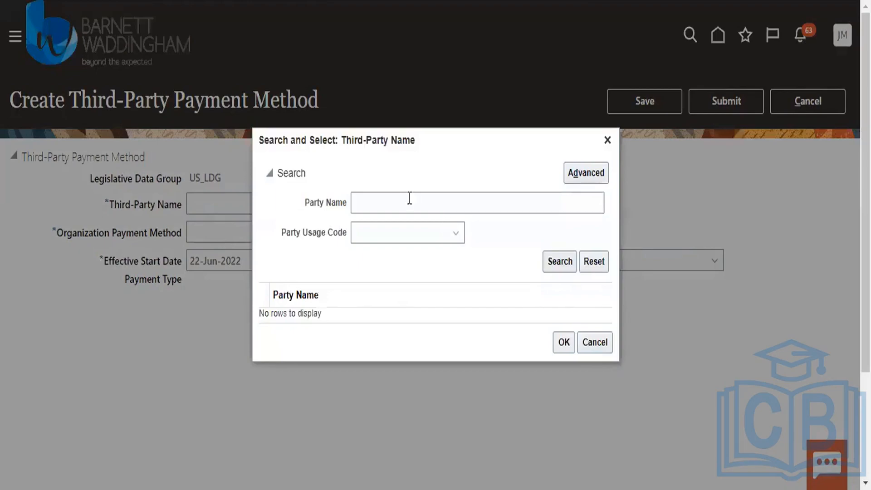
click(405, 194)
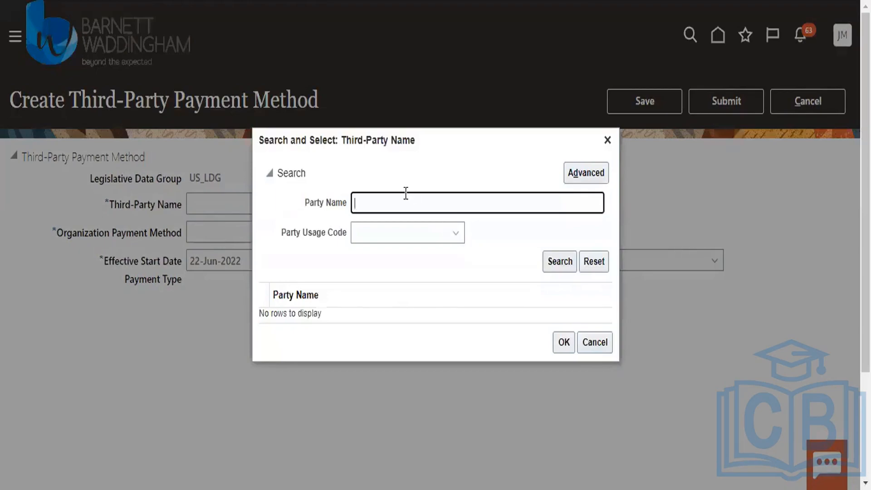
text(PR%)
click(554, 265)
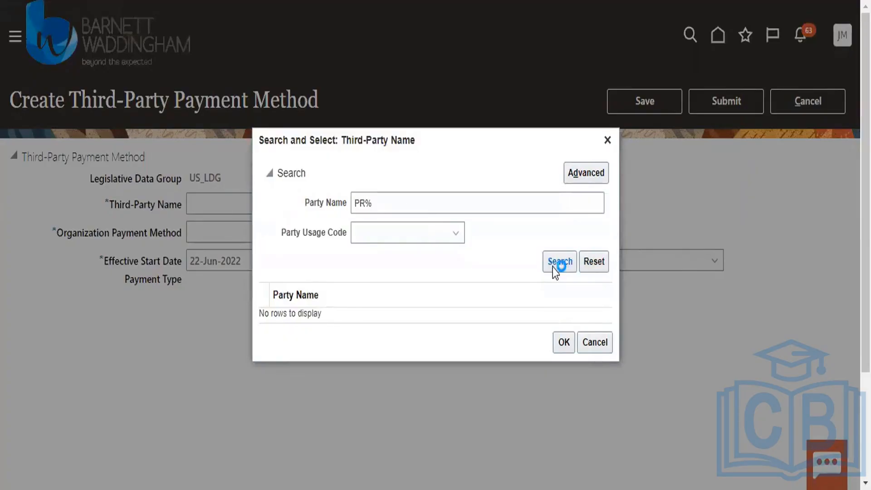
Search party names again with ch% and choose State of California Child Services as the third party.
click(366, 200)
key(BackSpace)
key(BackSpace)
text(c)
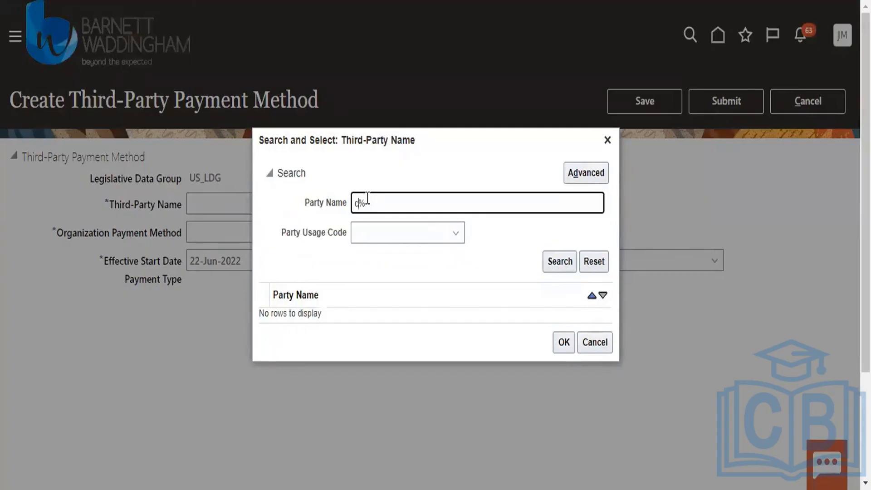
text(h)
click(567, 268)
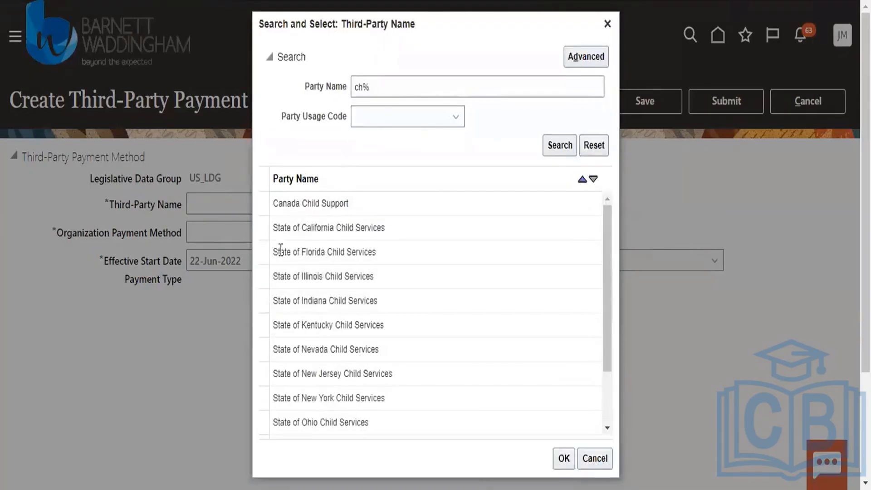
click(322, 227)
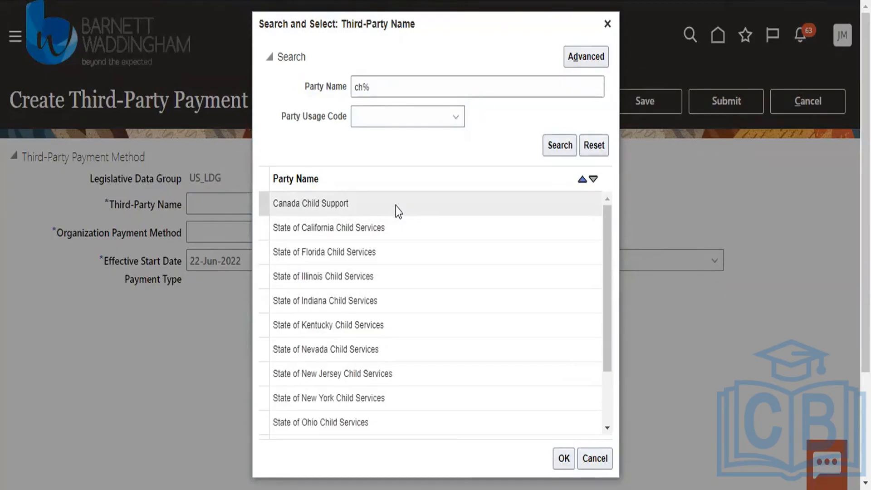
click(375, 225)
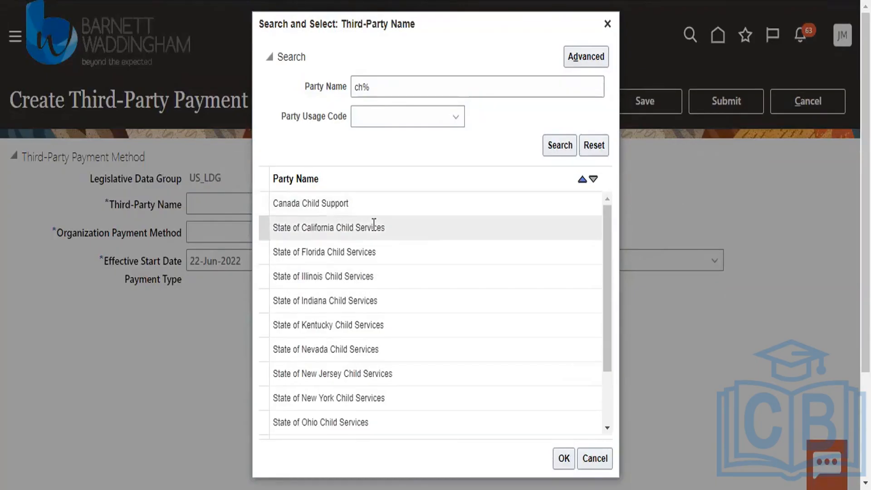
click(563, 458)
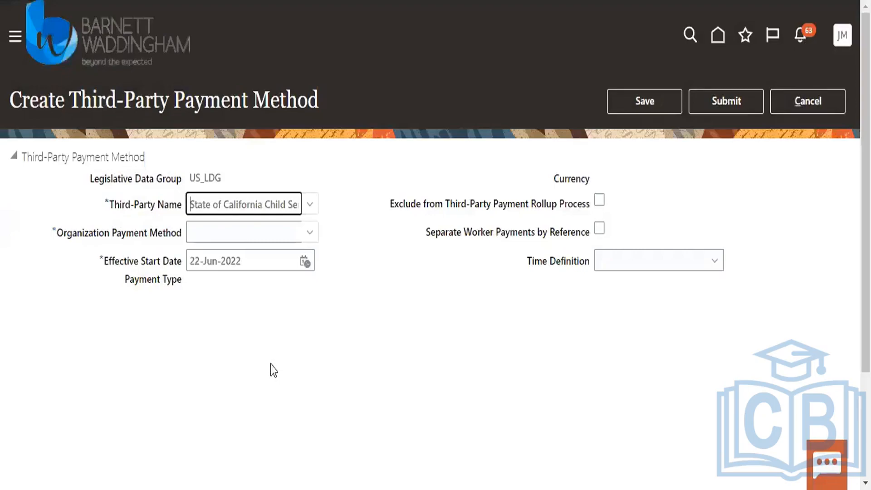
Try to search the organization payment methods for PR% without an effective as-of date.
click(308, 233)
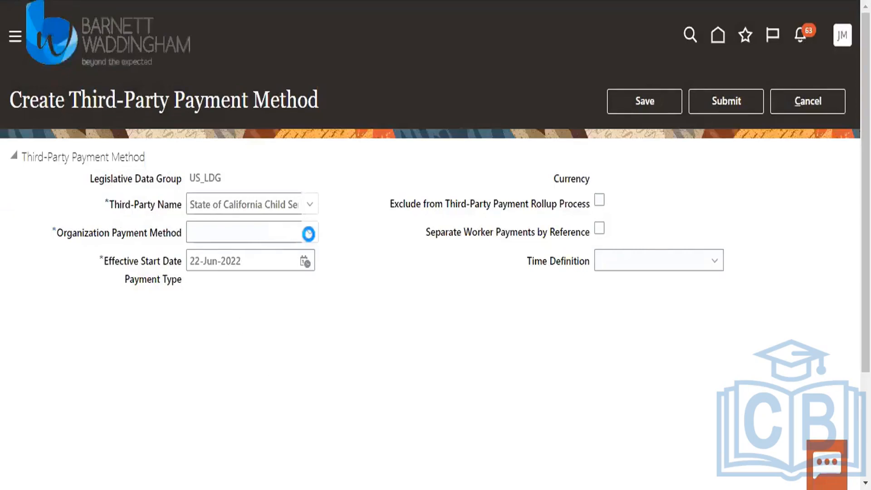
click(201, 259)
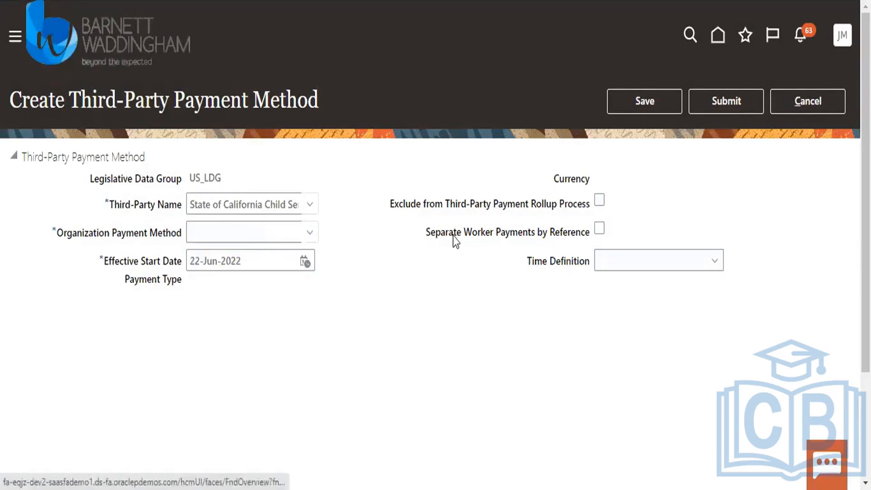
click(420, 221)
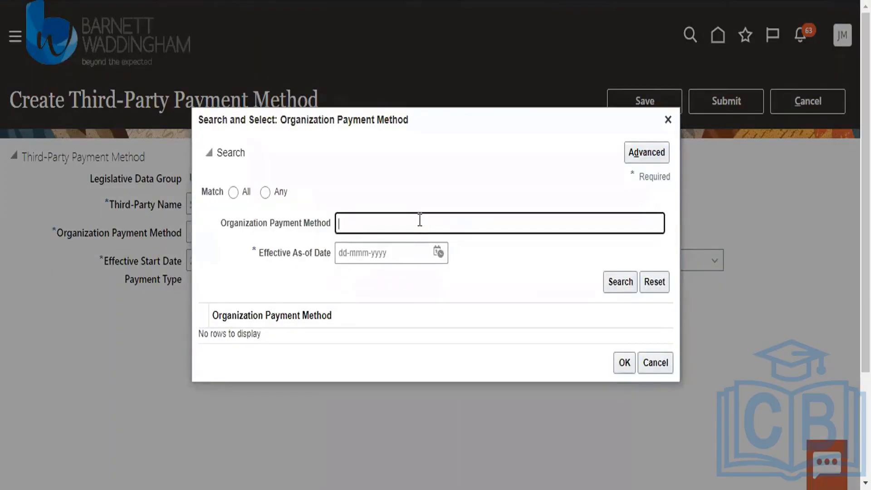
text(PR%)
click(618, 284)
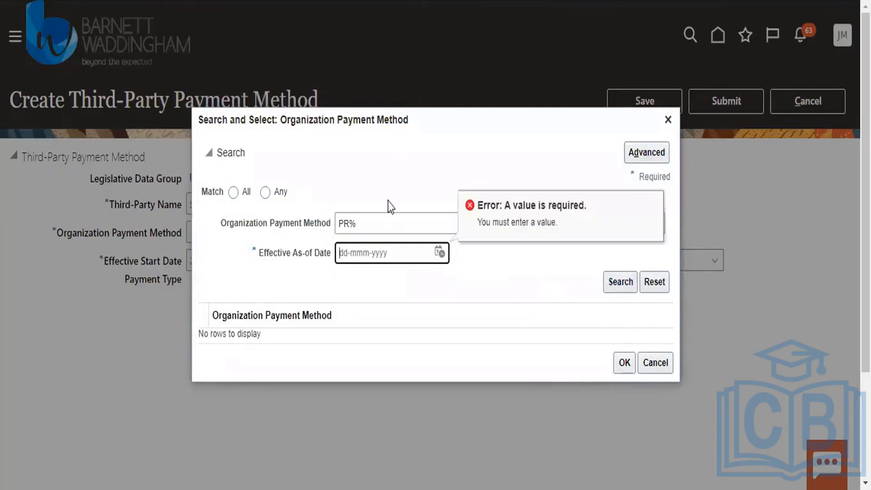
Try to search the organization payment methods for C% with the effective as-of date left blank.
click(380, 213)
key(BackSpace)
key(BackSpace)
key(BackSpace)
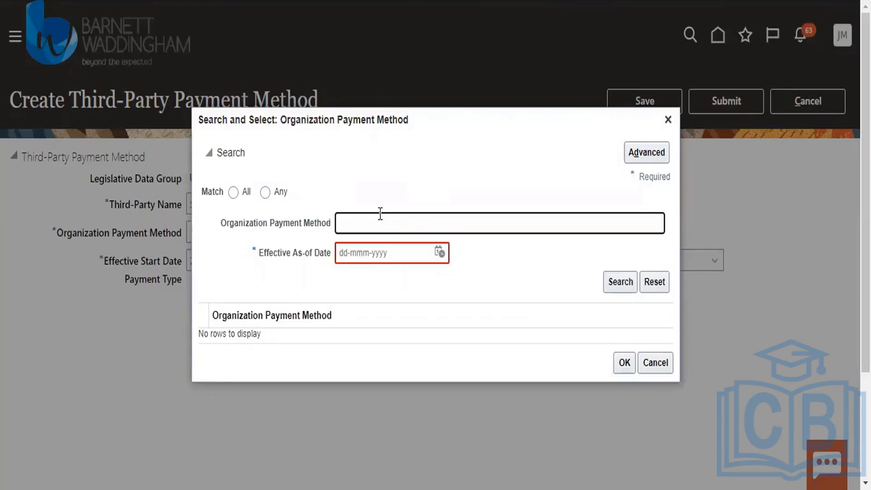
text(C%)
click(616, 283)
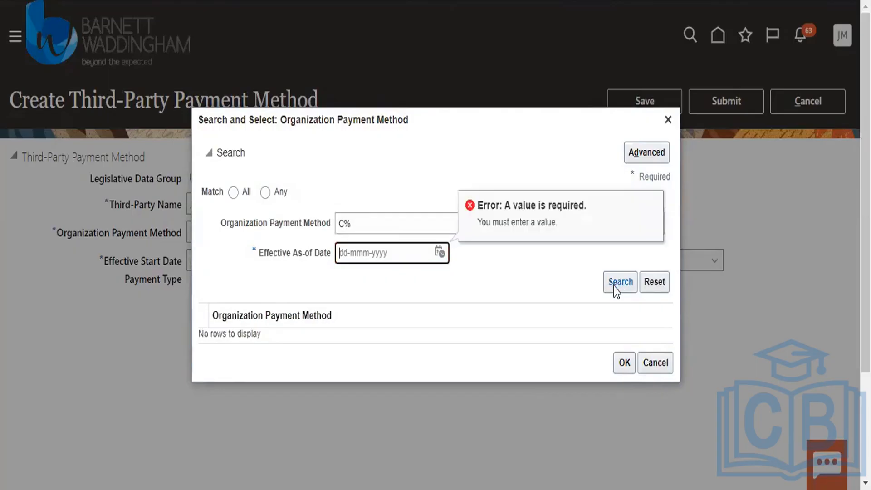
Search the organization payment methods for Cr% with 01-Jun-2022 as the effective as-of date.
click(343, 223)
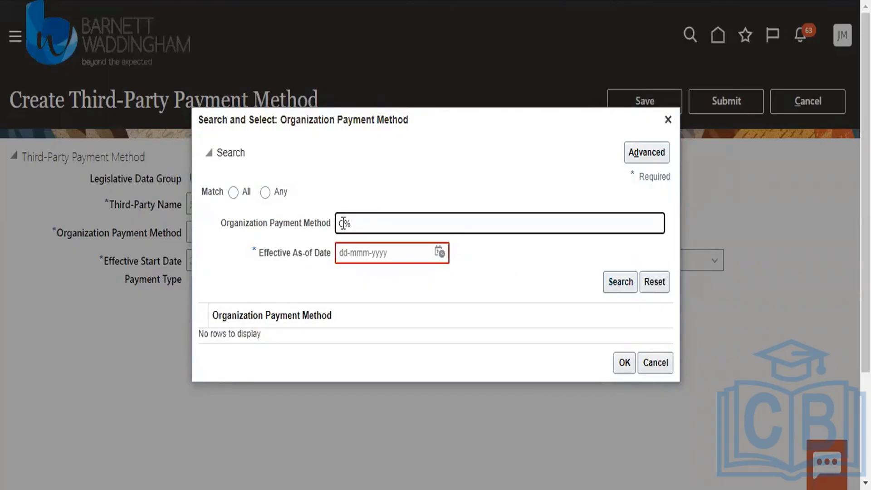
text(r)
click(622, 281)
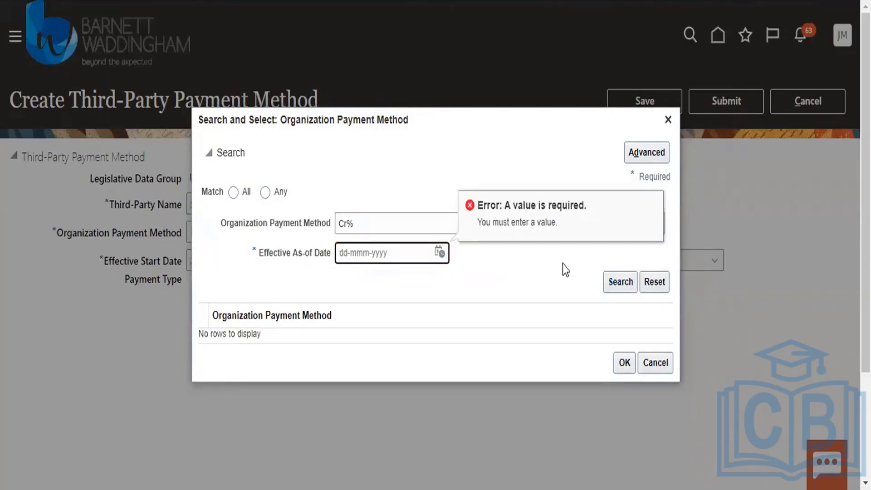
click(440, 253)
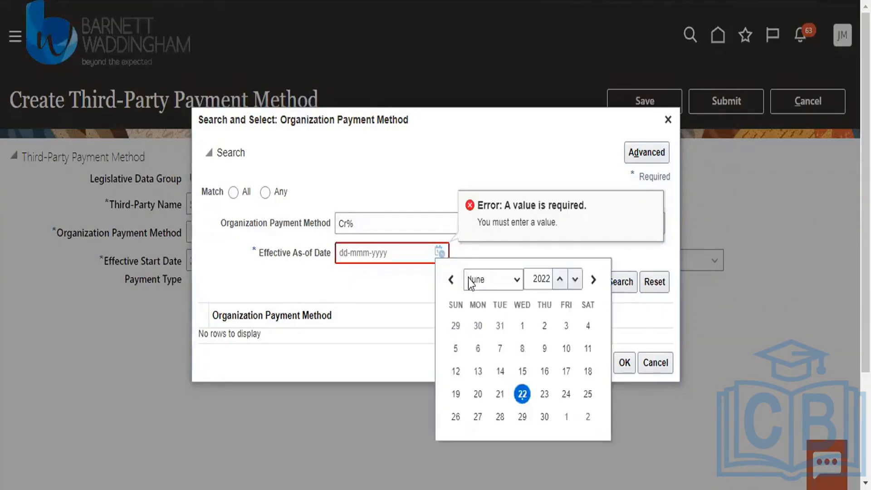
click(522, 326)
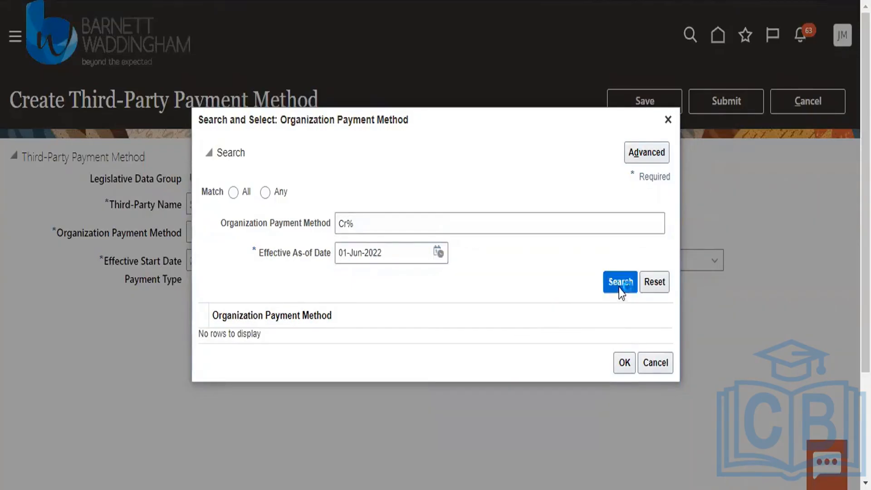
click(439, 251)
click(546, 282)
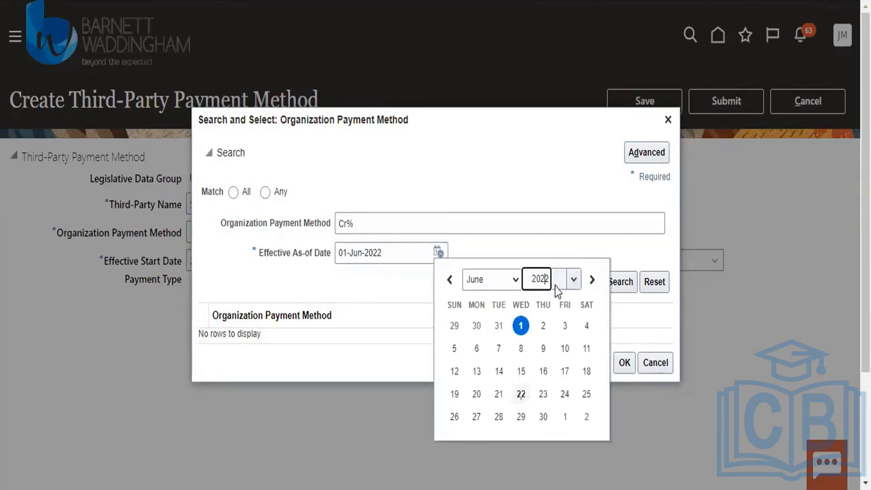
click(559, 280)
click(561, 283)
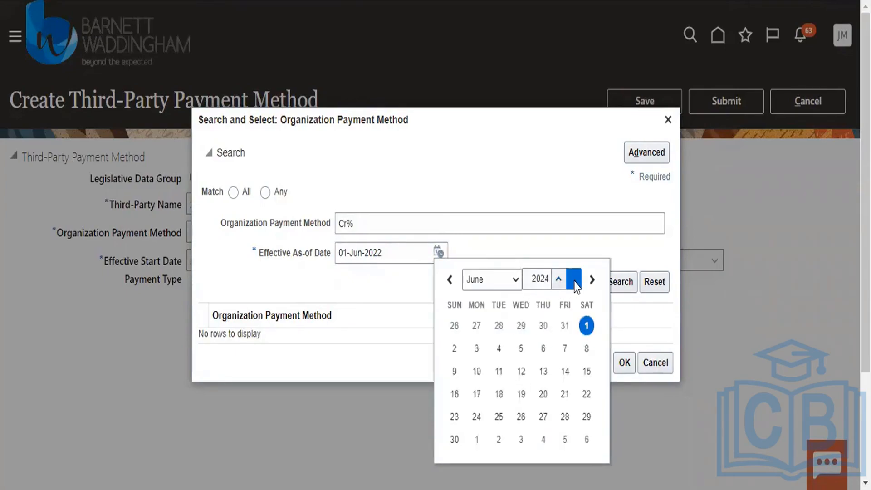
click(574, 284)
click(574, 284)
click(575, 284)
click(575, 284)
click(575, 284)
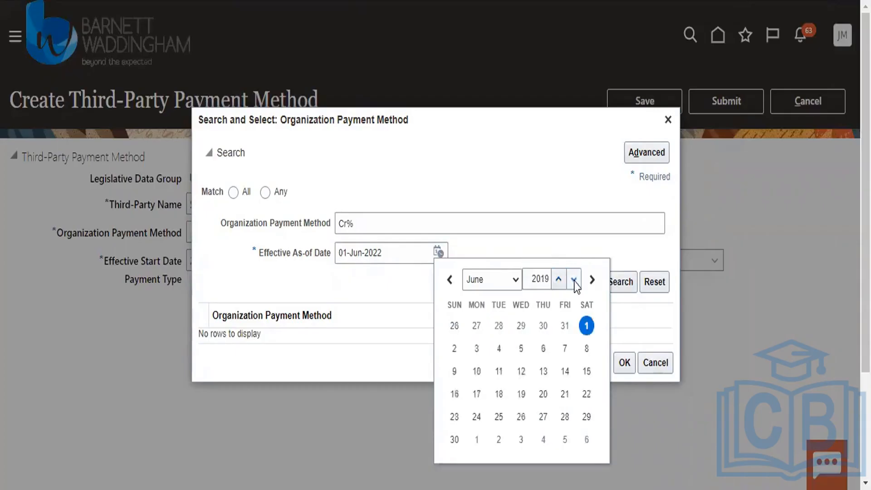
click(566, 239)
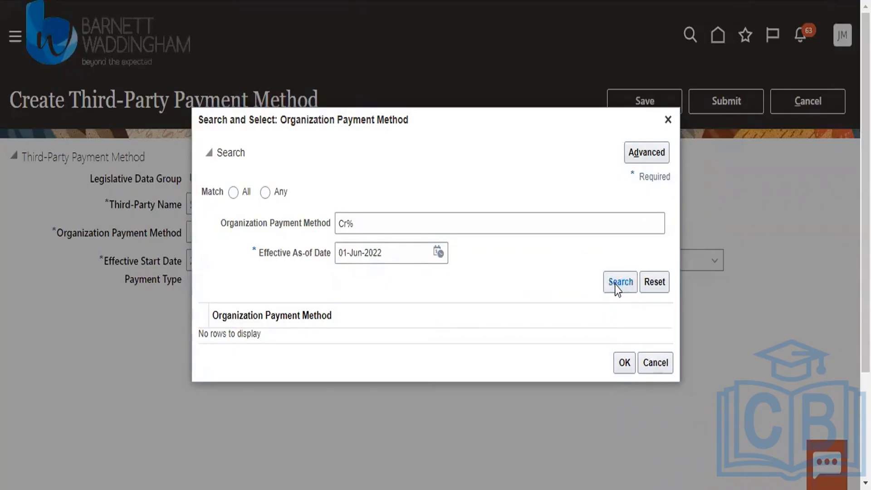
Search the organization payment methods for Cas% as of 01-Jun-2022.
click(349, 222)
key(BackSpace)
text(as)
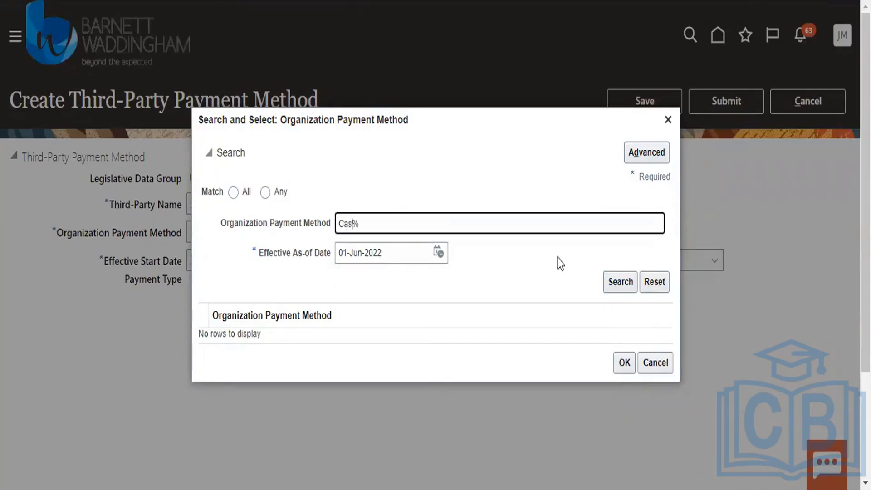
click(619, 283)
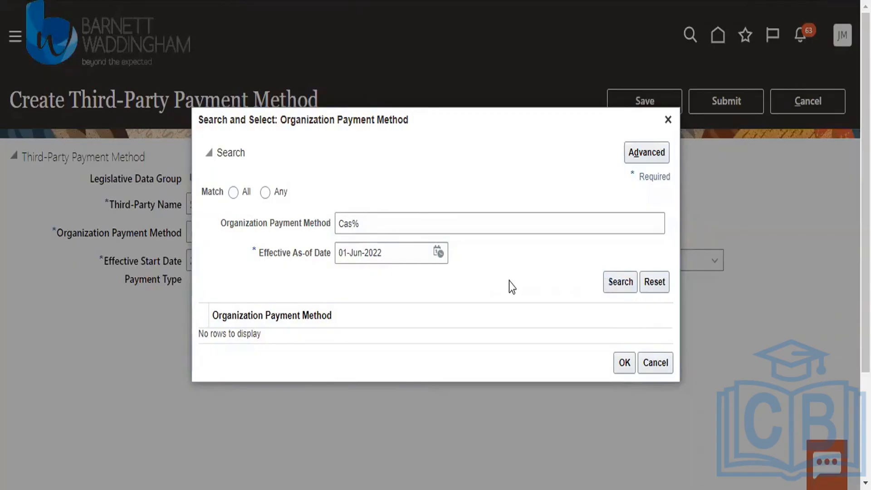
Search the organization payment methods for Ca%, re-entering the term and running the search a second time.
click(352, 224)
key(BackSpace)
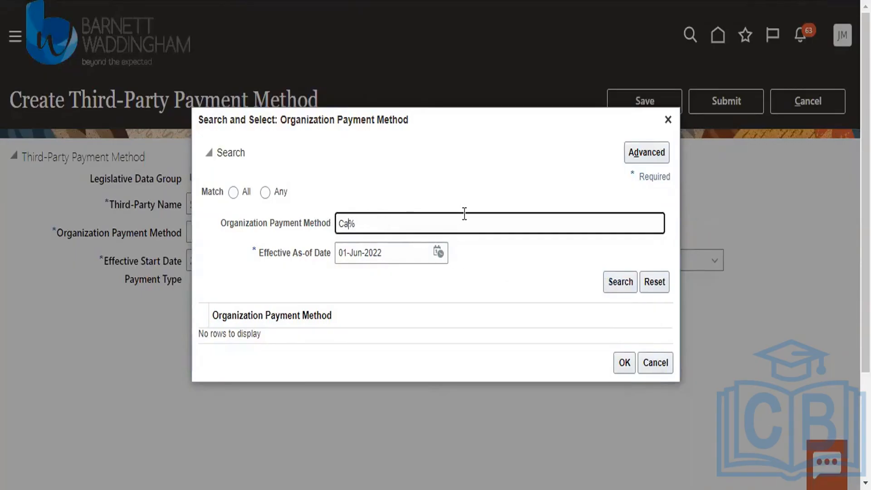
click(615, 285)
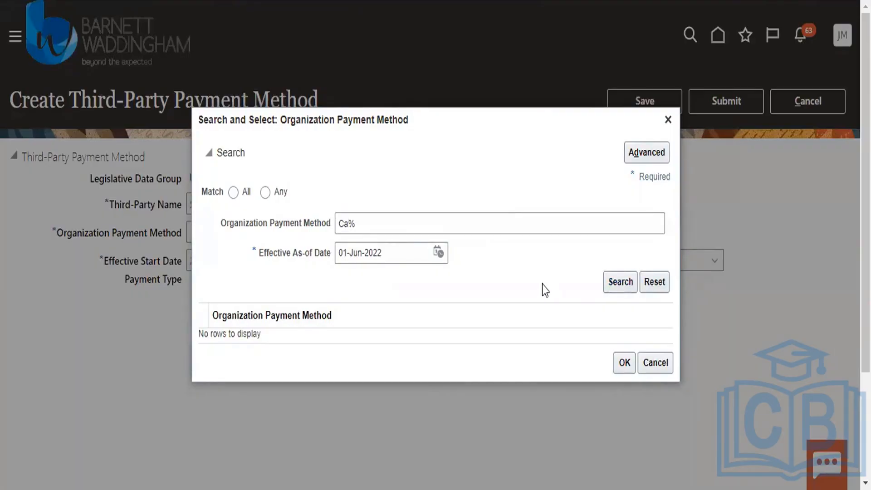
click(349, 224)
key(BackSpace)
key(BackSpace)
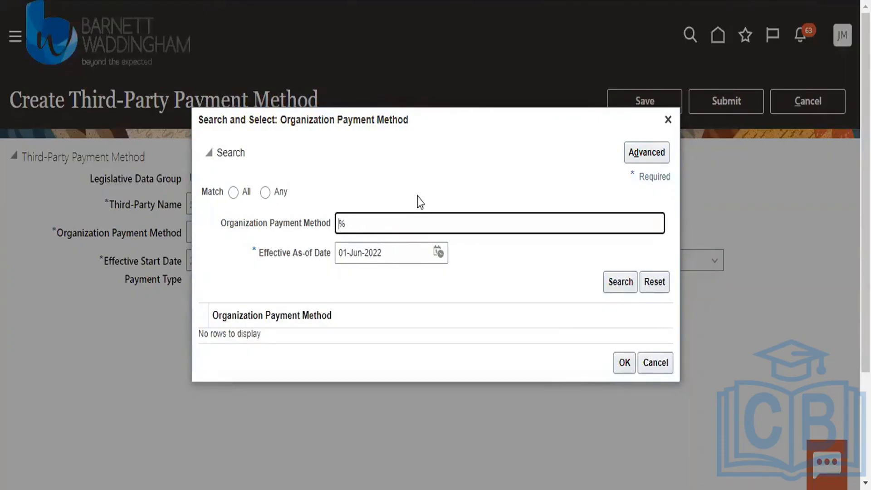
text(Ca)
click(621, 284)
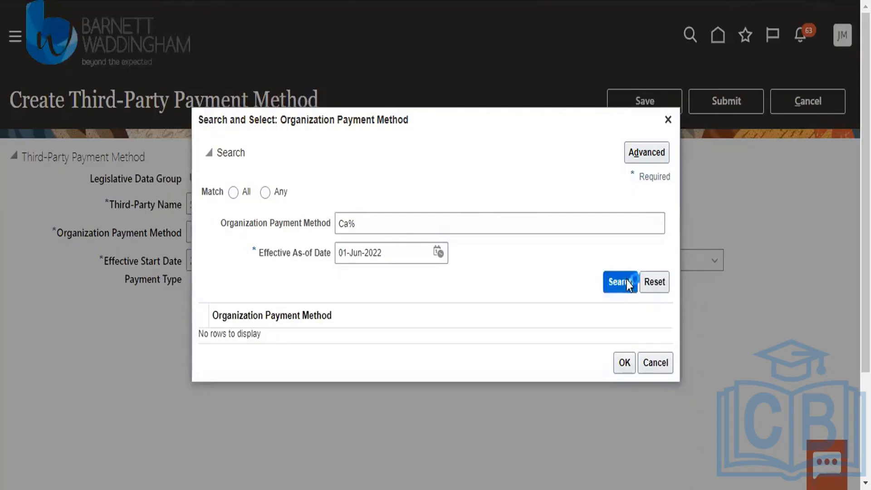
Search the organization payment methods for Credit% as of 01-Jun-2022.
click(351, 224)
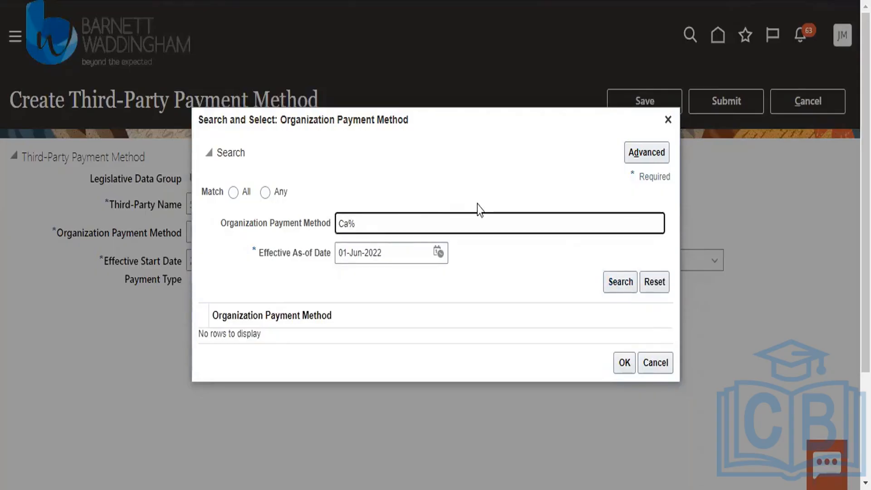
key(BackSpace)
text(dr)
key(BackSpace)
key(BackSpace)
text(redit)
scroll(484, 199, down, 2)
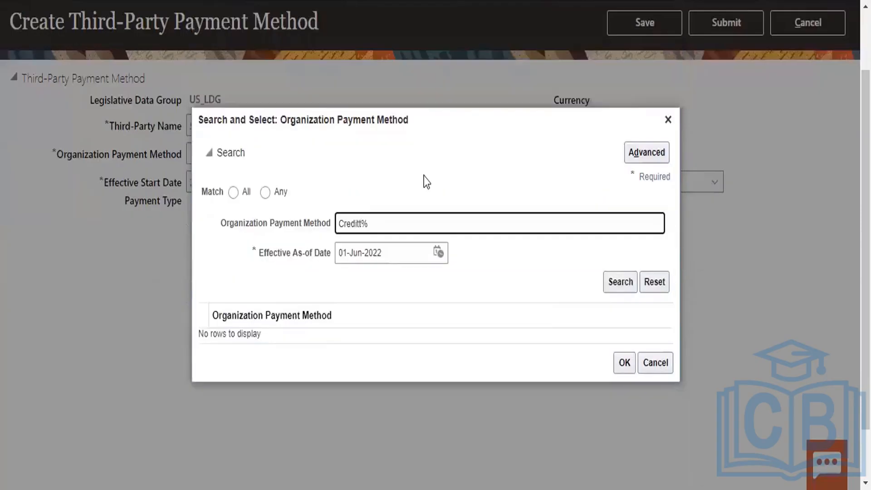
click(612, 289)
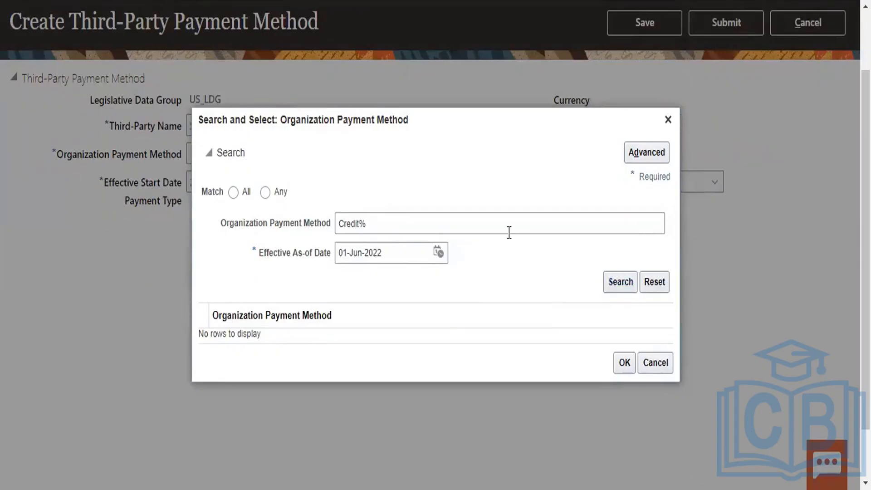
Shorten the organization payment method search term to Cre% and run the search.
click(356, 227)
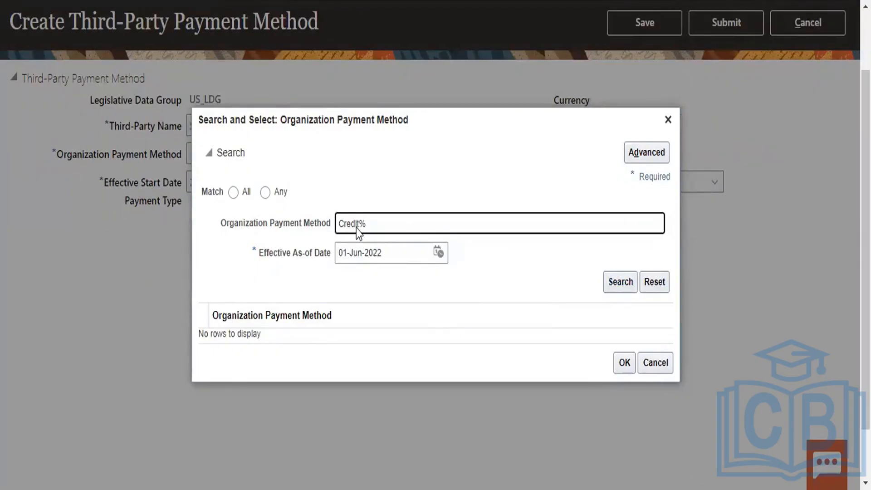
key(BackSpace)
key(BackSpace)
key(BackSpace)
click(611, 284)
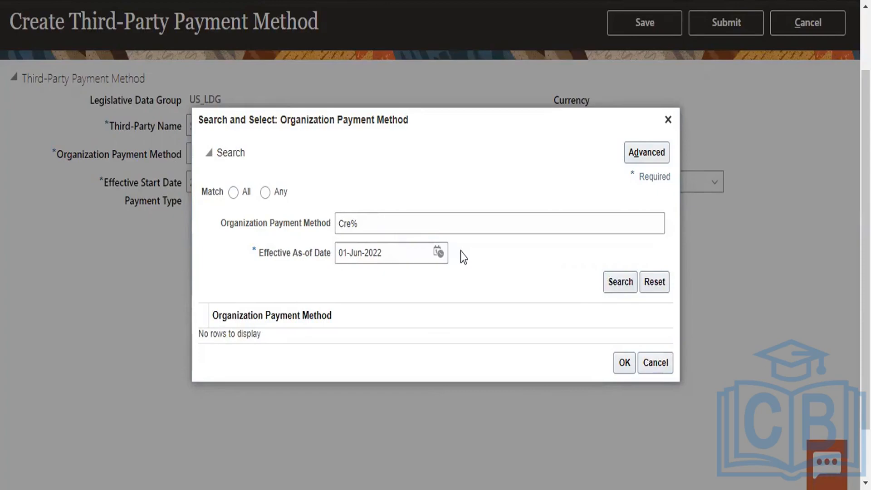
Search for every organization payment method as of 01-Jun-2022 using only the % wildcard.
click(352, 223)
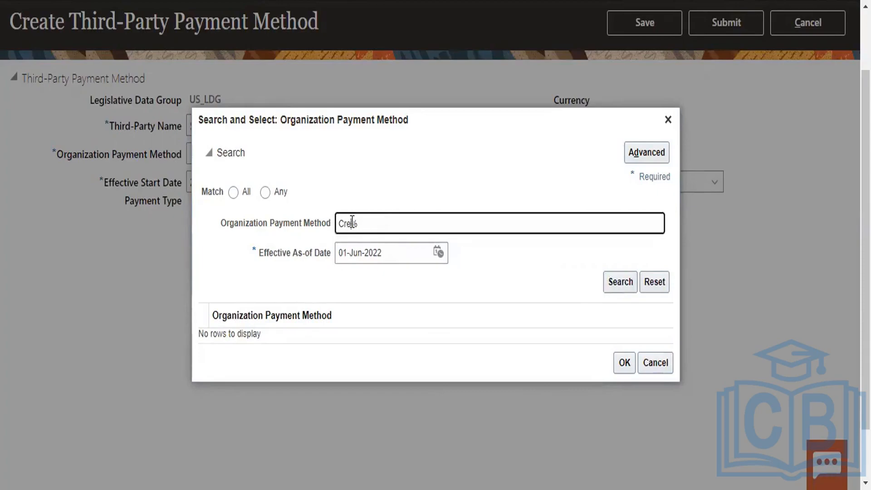
key(BackSpace)
key(BackSpace)
key(BackSpace)
click(609, 279)
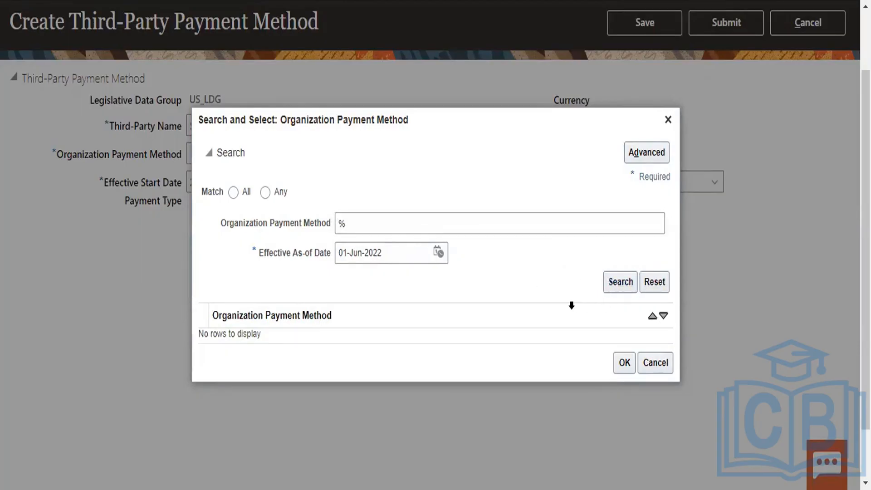
click(440, 255)
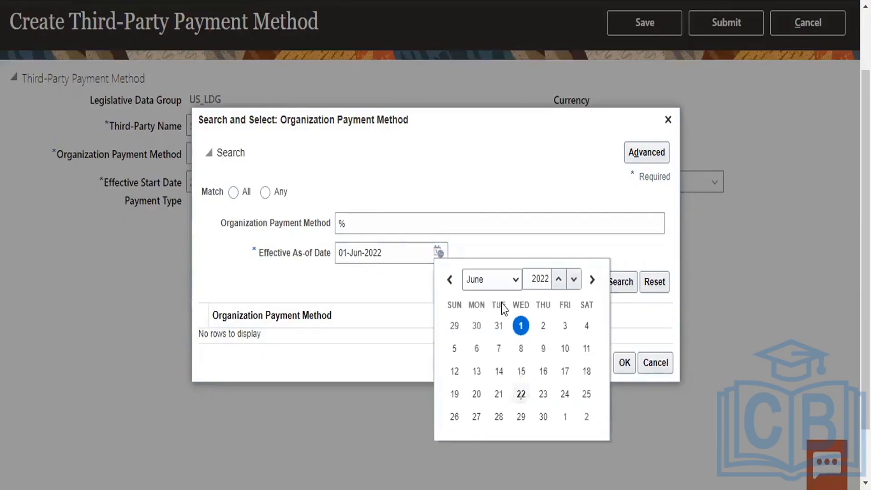
click(558, 279)
click(556, 280)
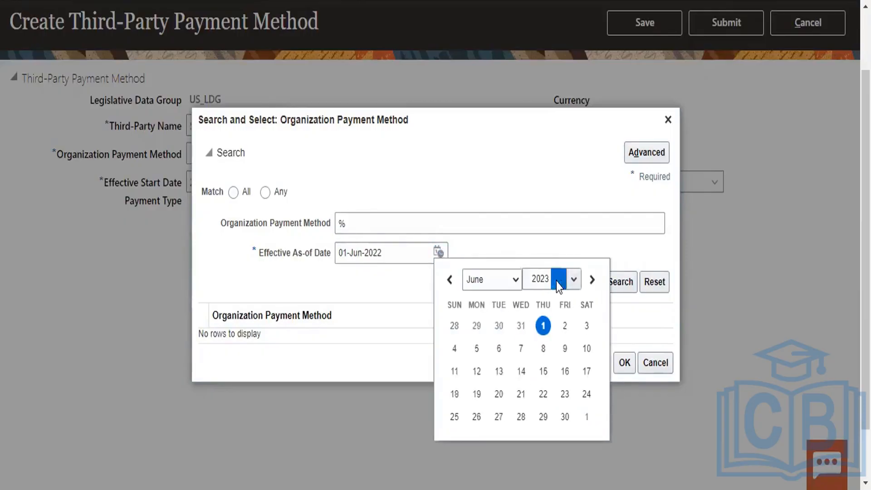
click(556, 280)
click(576, 278)
click(575, 279)
click(576, 279)
click(575, 279)
click(575, 279)
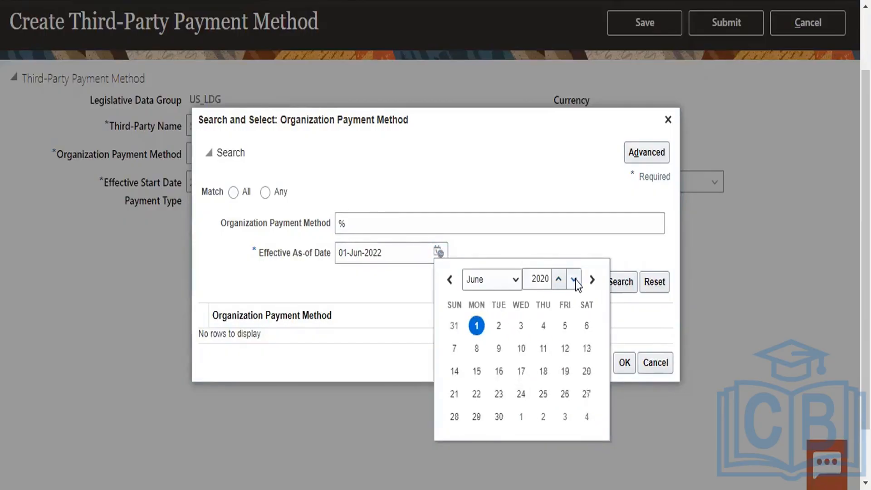
click(575, 279)
click(570, 257)
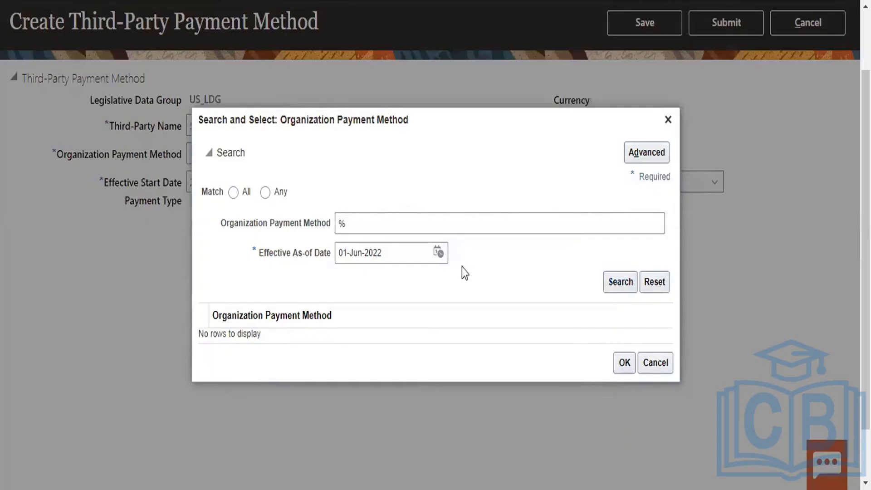
Set the effective as-of date to 01-Jun-2018 and search all organization payment methods with the % wildcard.
click(438, 251)
click(558, 280)
click(557, 280)
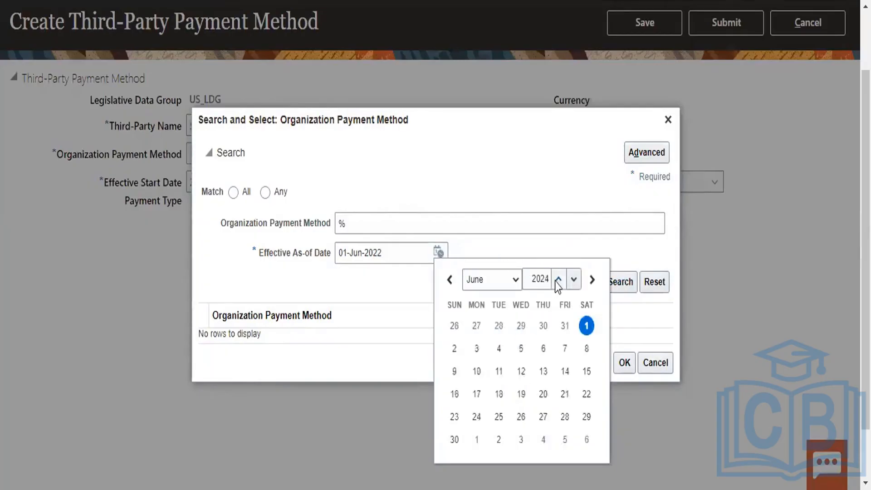
click(573, 279)
click(574, 280)
click(573, 280)
click(573, 280)
click(573, 280)
click(573, 280)
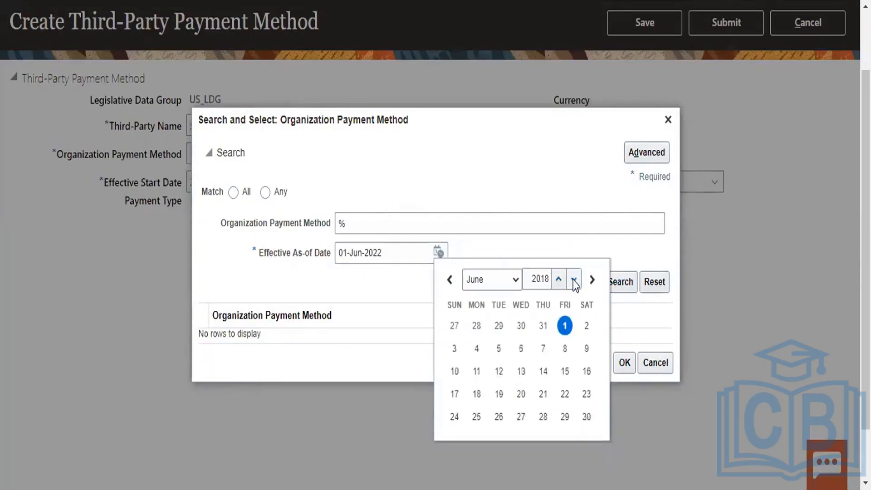
click(565, 325)
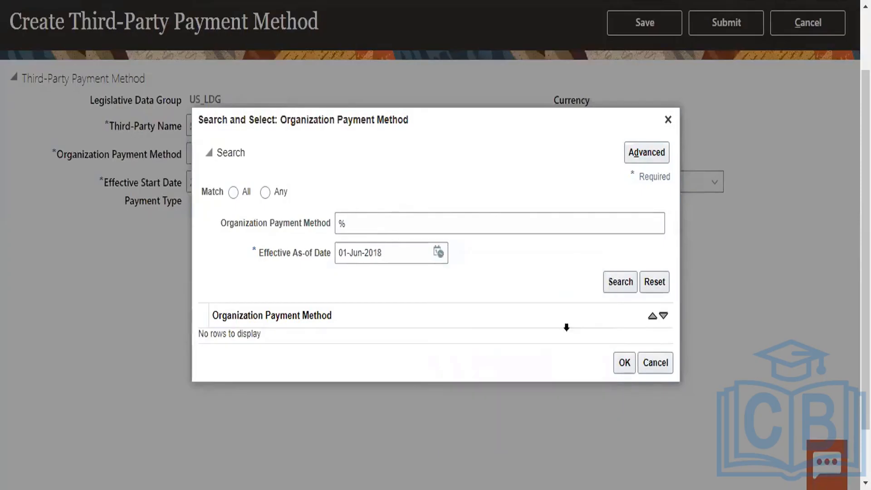
click(613, 290)
Repeat the wildcard search for organization payment methods with the match condition set to All, Any and All again.
click(234, 193)
click(631, 284)
click(623, 289)
click(264, 193)
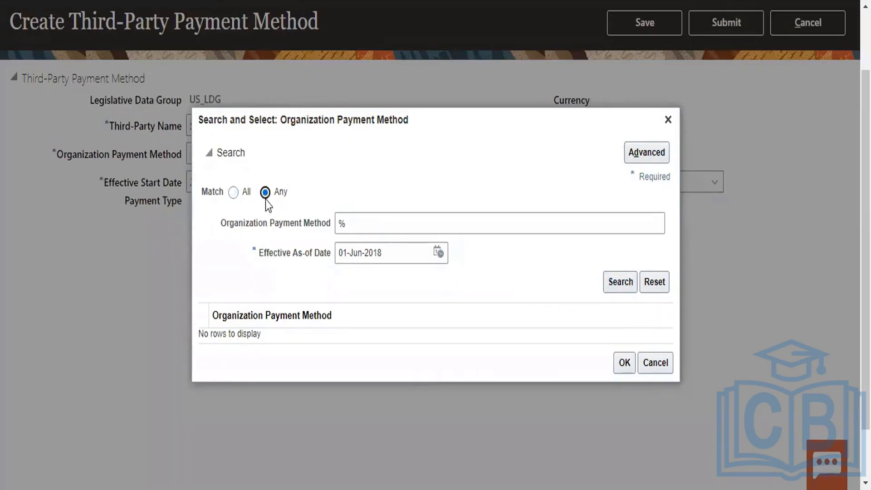
click(633, 284)
click(233, 193)
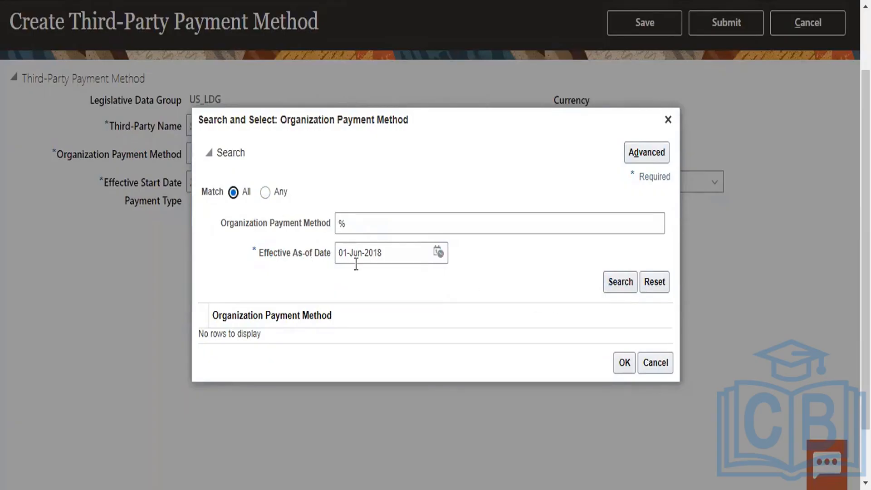
click(622, 282)
Reopen the organization payment method search, run it with no name criterion as of 01-Jun-2018, set matching to All, and close it.
click(668, 120)
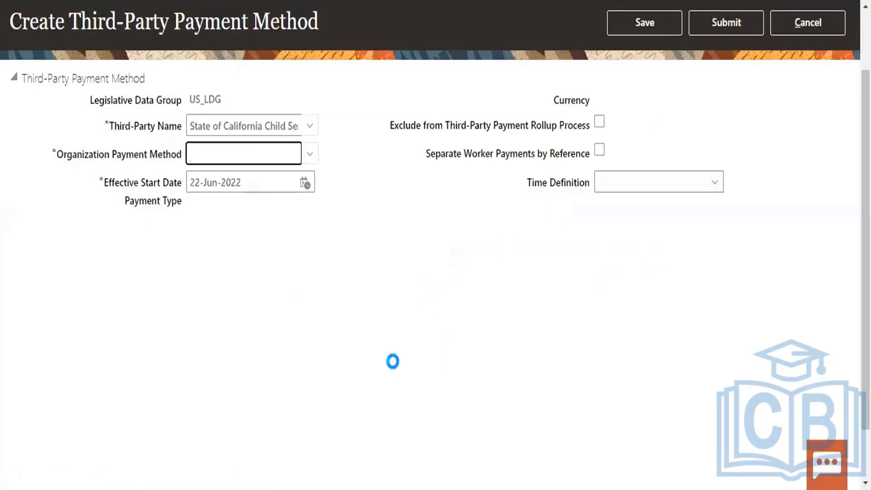
click(309, 153)
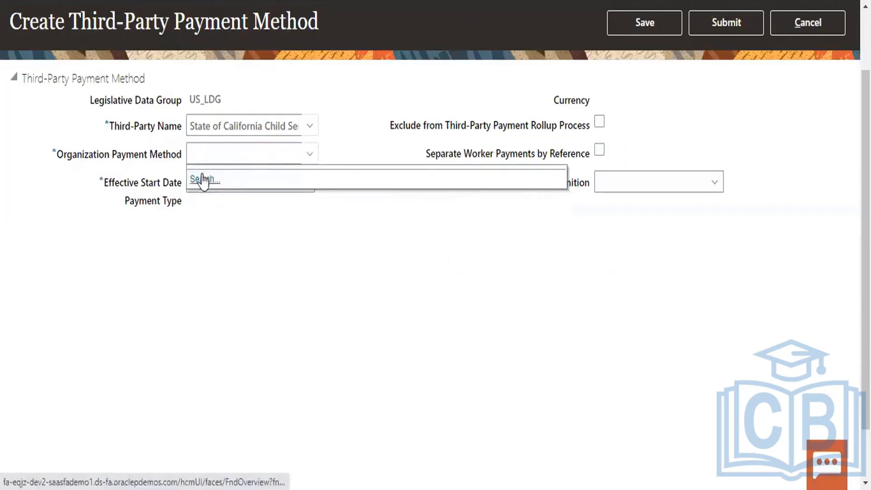
click(198, 181)
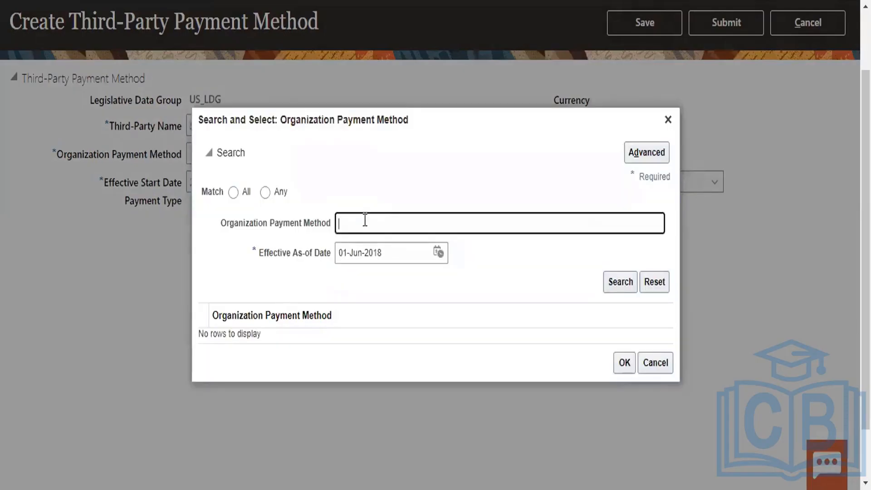
click(610, 284)
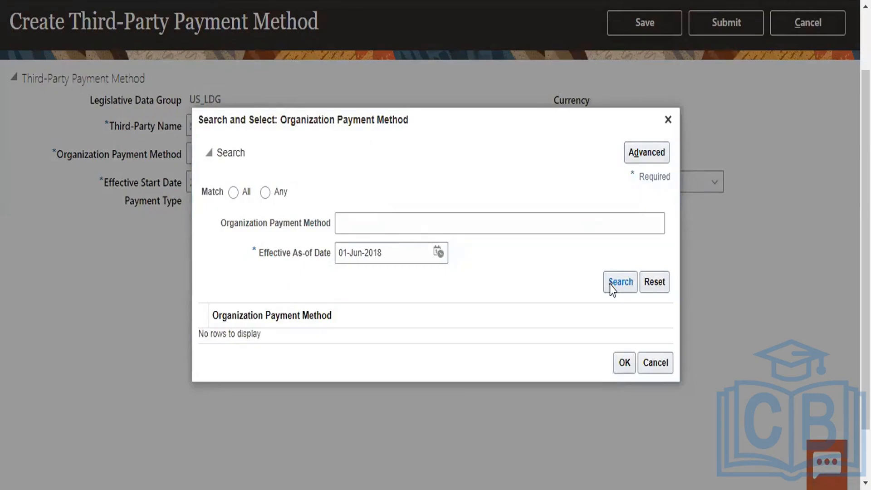
click(609, 285)
click(233, 192)
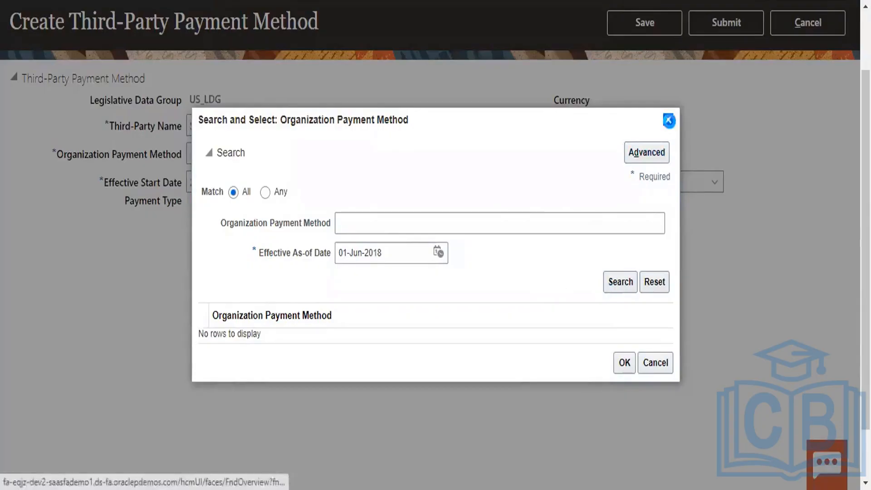
click(667, 120)
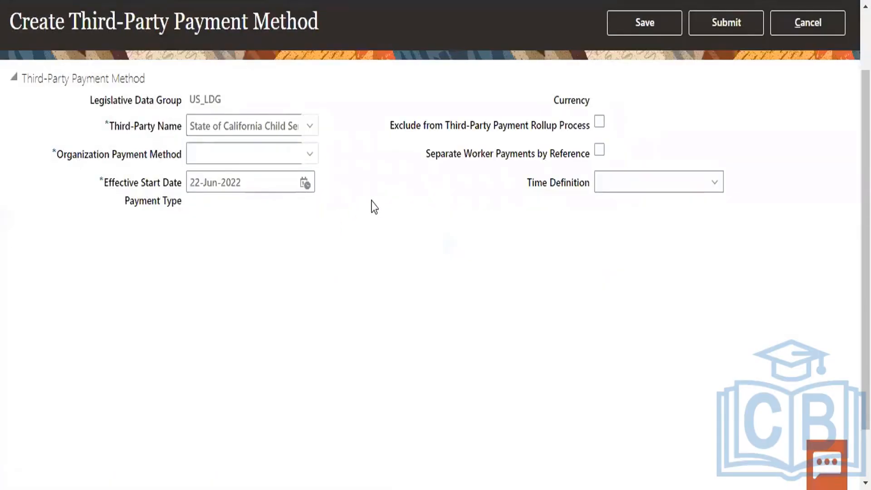
Reopen the organization payment method search and search repeatedly with the % wildcard, setting the match condition to All.
click(315, 154)
click(205, 177)
click(343, 216)
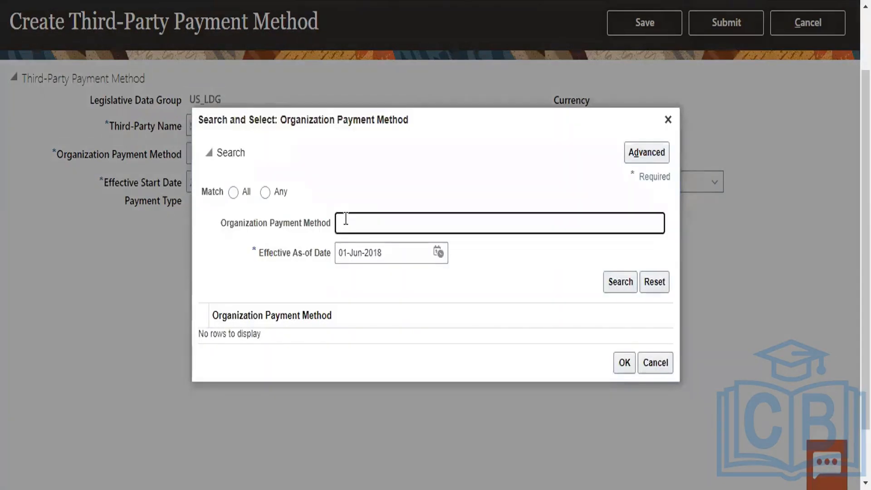
text(%)
click(629, 279)
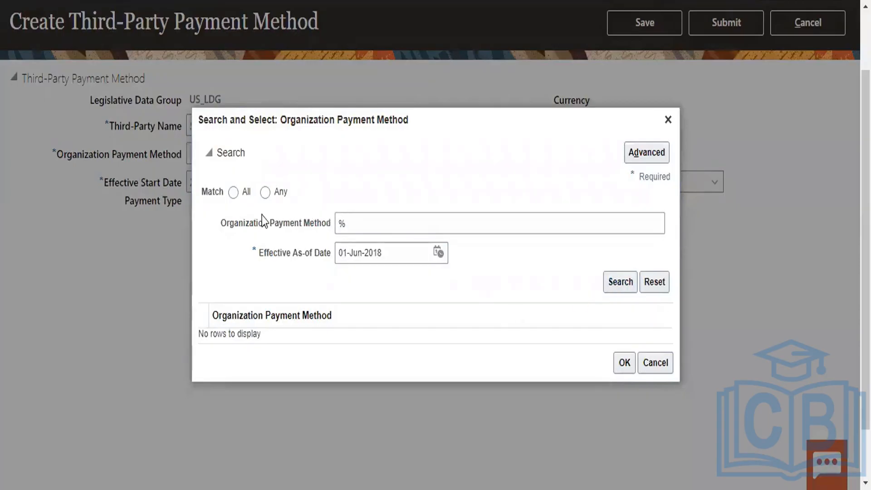
click(233, 192)
click(613, 281)
click(630, 283)
click(361, 220)
click(614, 281)
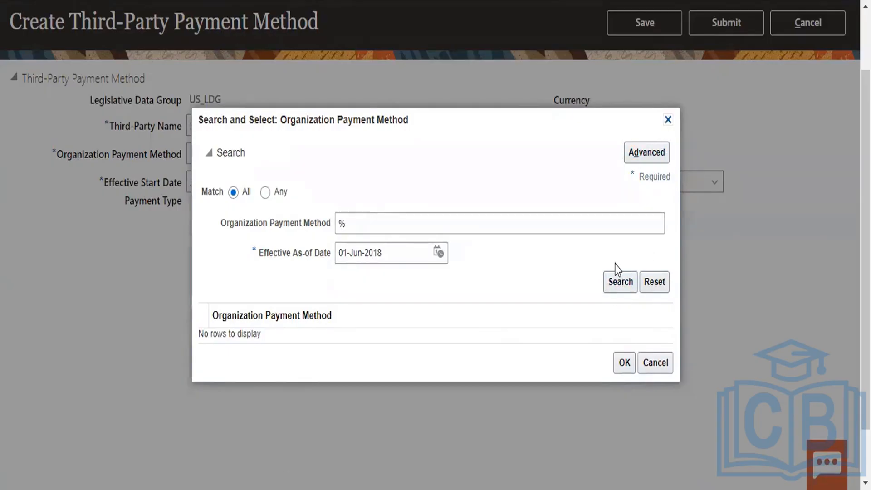
click(619, 285)
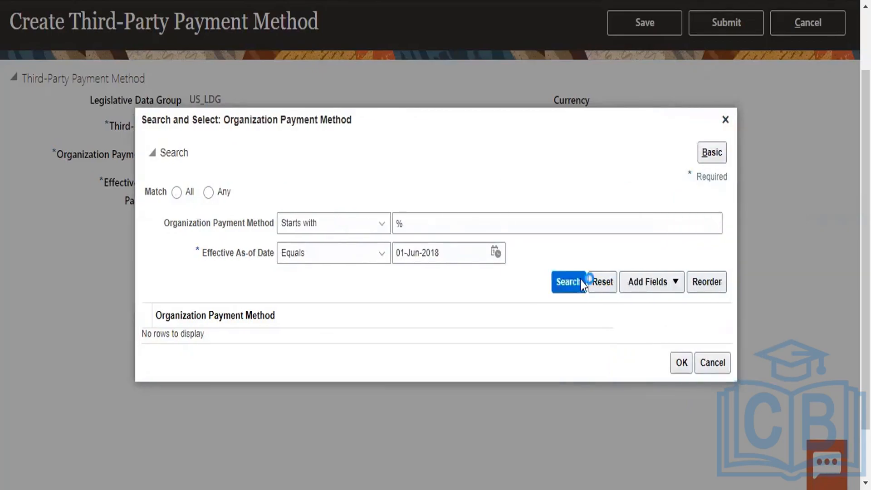
Repeat the organization payment method search in advanced mode with Starts with % and an effective as-of date equal to 01-Jun-2018.
click(572, 281)
click(569, 286)
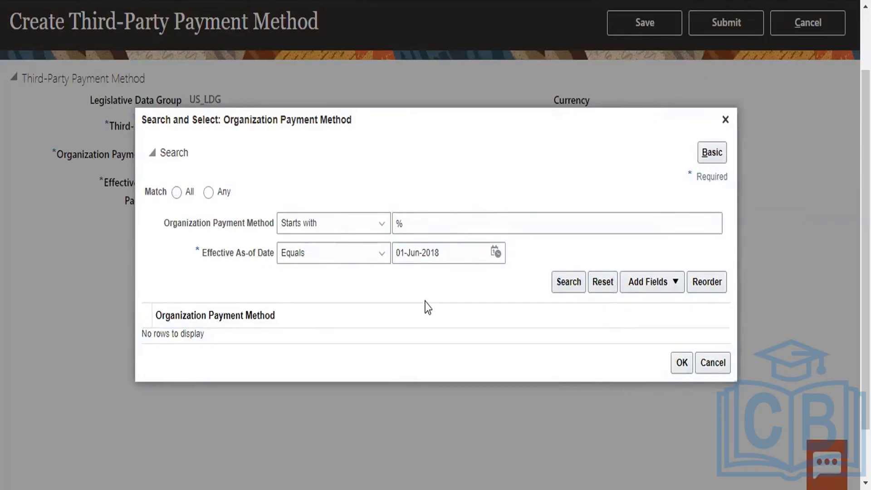
click(562, 289)
click(495, 252)
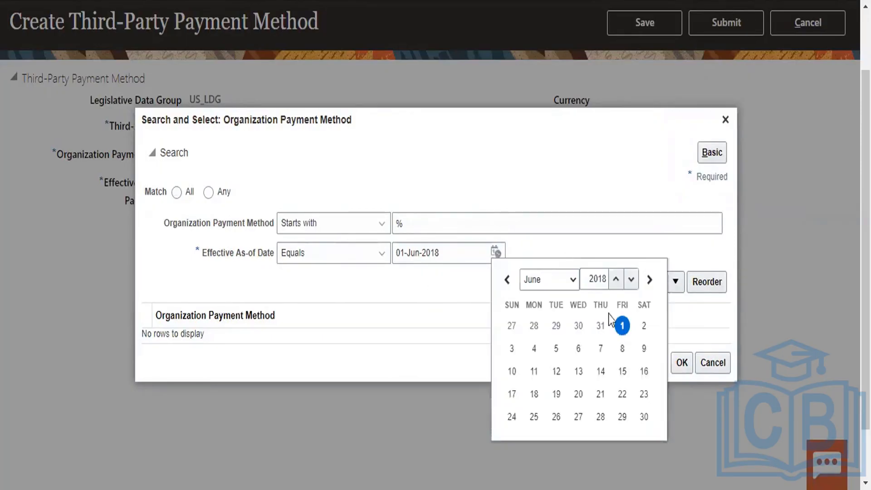
click(617, 279)
click(616, 279)
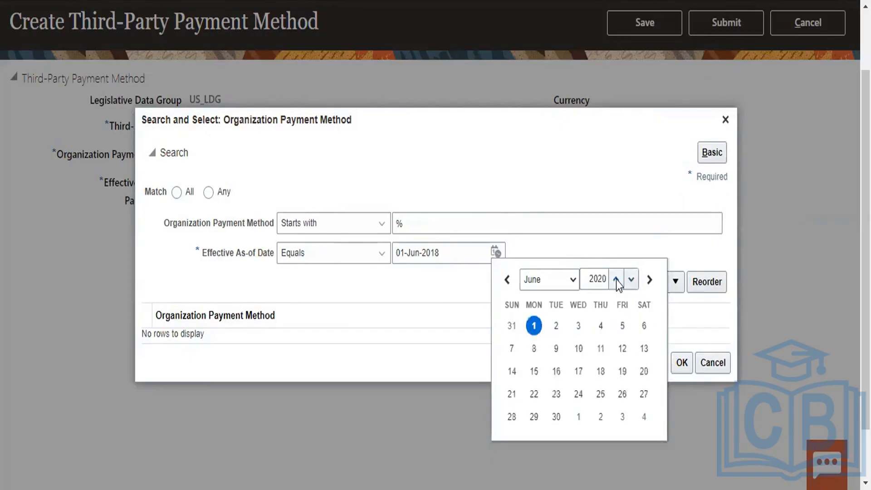
click(616, 278)
click(616, 279)
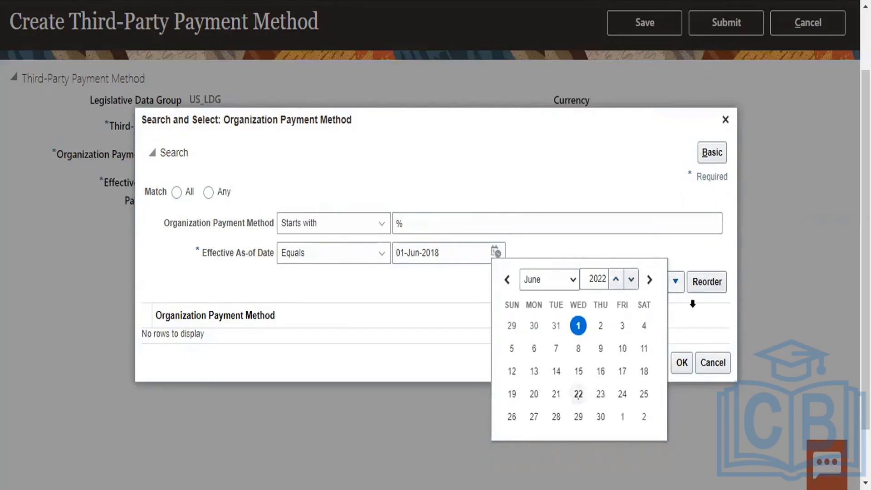
key(Escape)
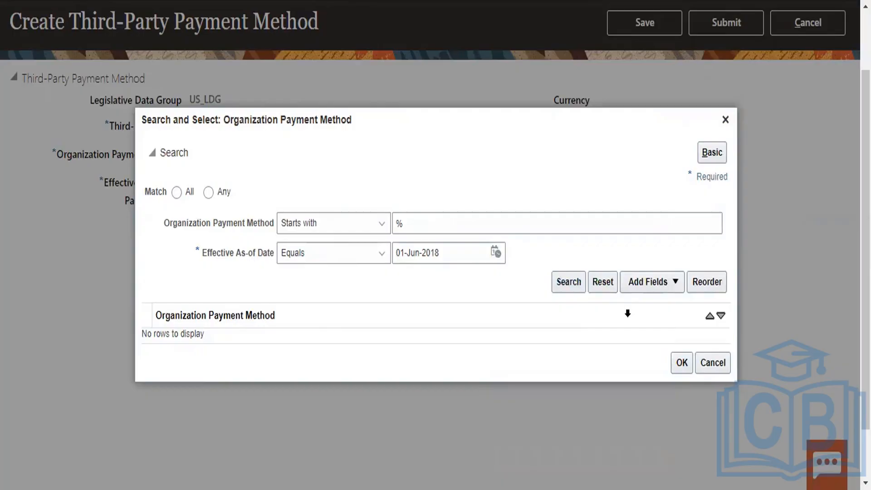
Set the effective as-of date to 22-Jun-2022, search organization payment methods with the % wildcard, and close the search.
click(496, 251)
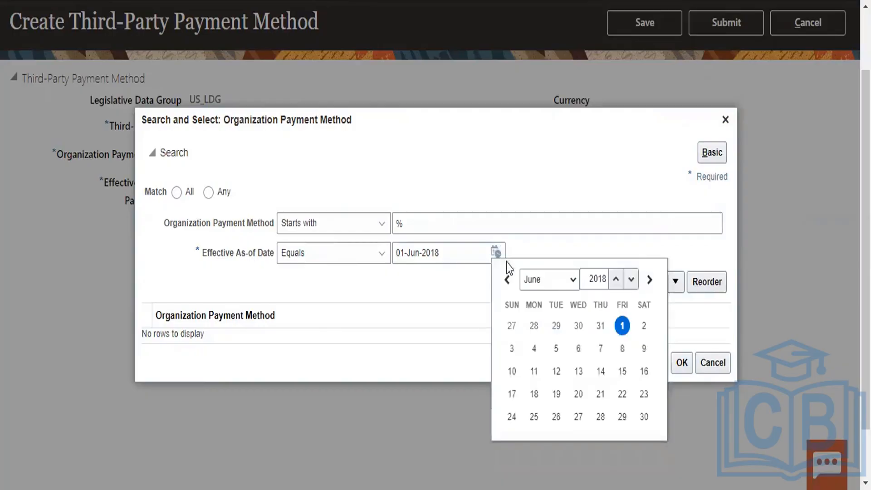
click(616, 280)
click(618, 281)
click(619, 282)
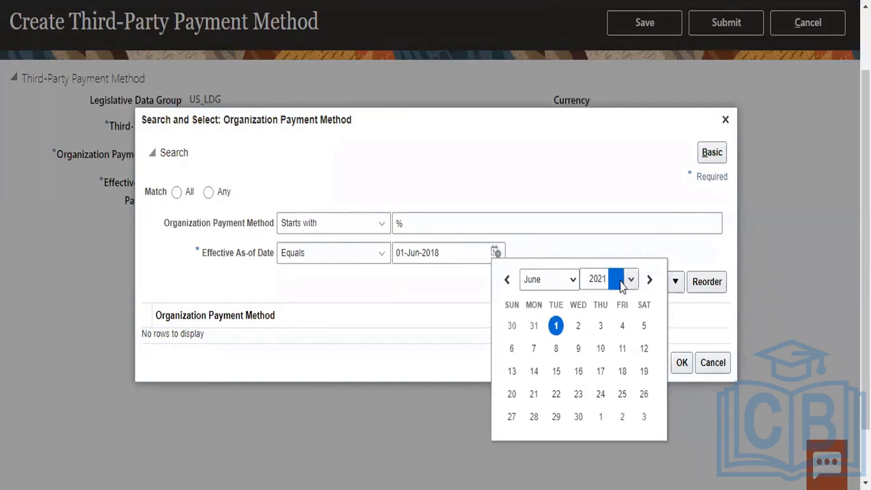
click(619, 281)
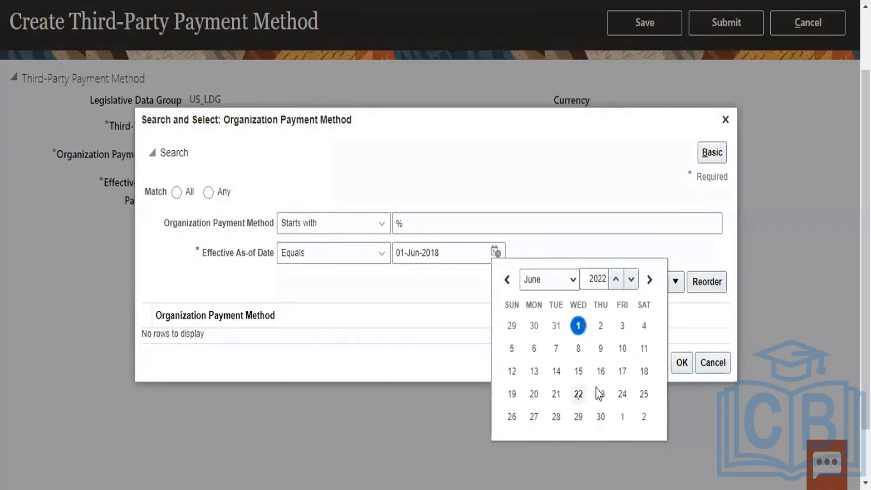
click(578, 394)
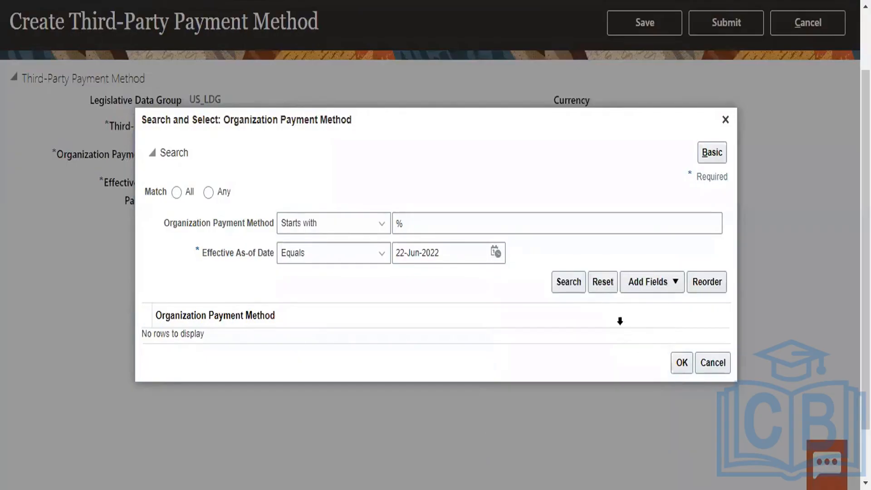
click(575, 288)
click(725, 122)
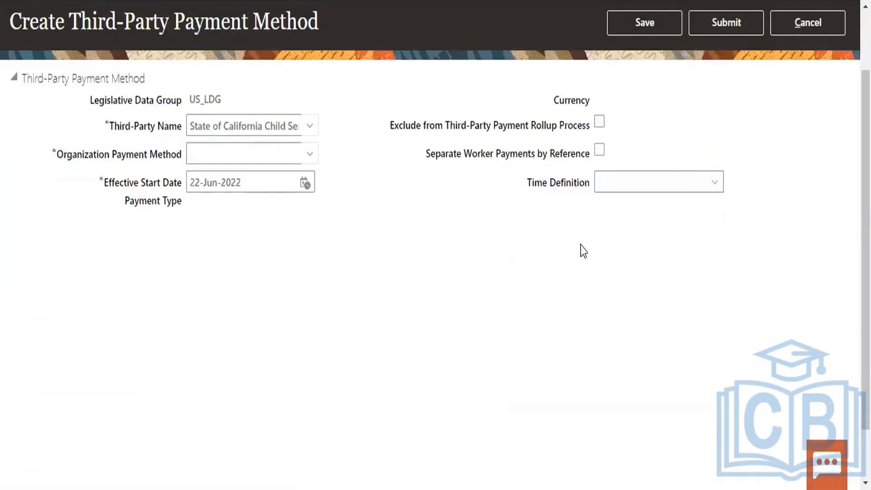
Try to submit the third-party payment method without an organization payment method and cancel its creation.
scroll(665, 152, up, 3)
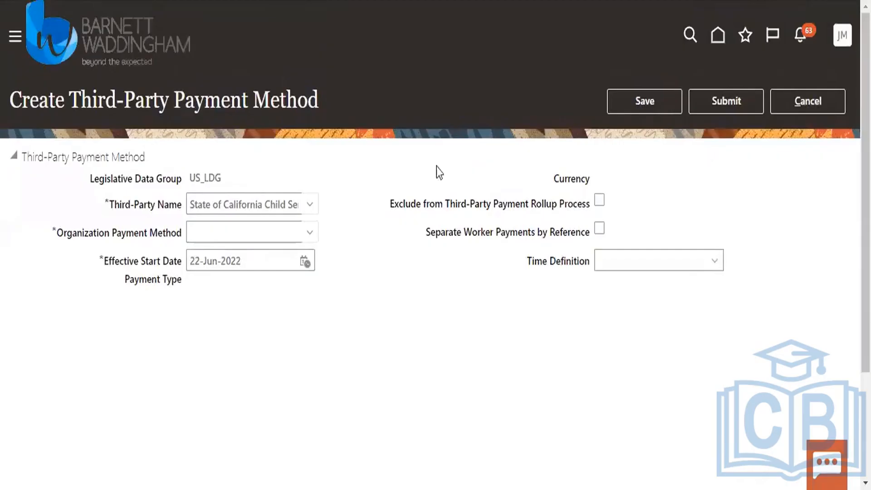
click(715, 105)
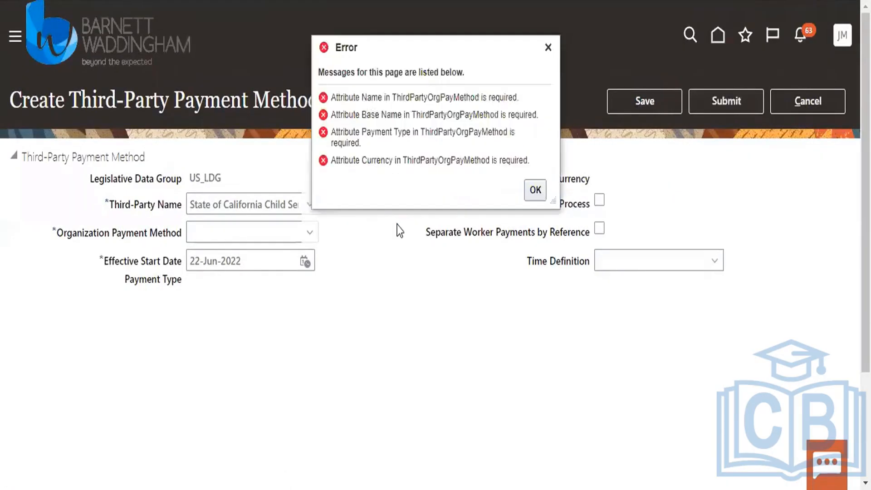
click(535, 189)
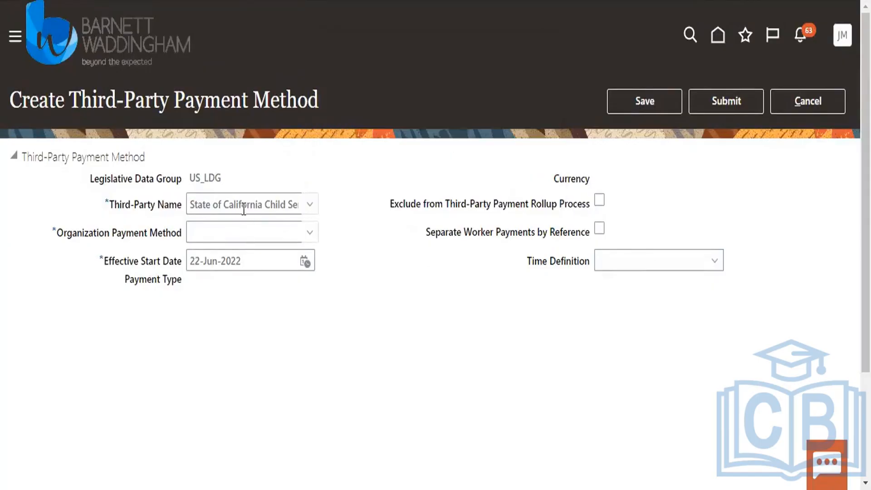
click(795, 108)
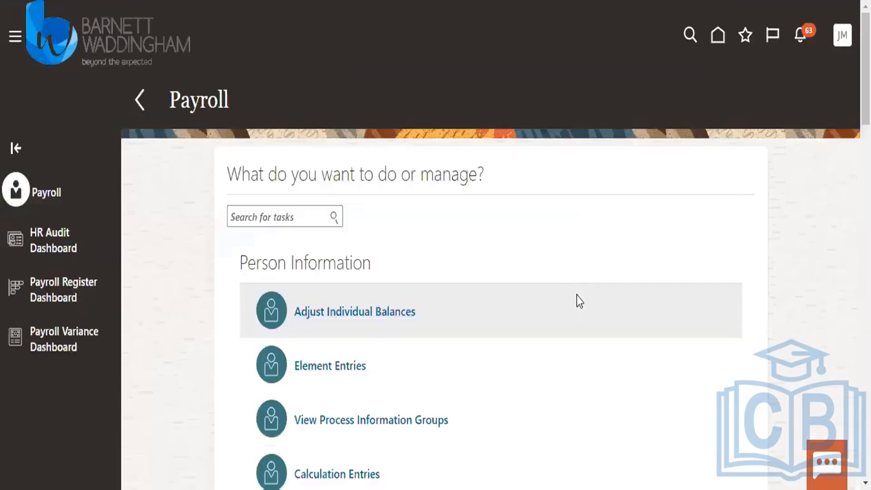
Open the Third Parties task from the Payroll task list.
scroll(576, 295, down, 10)
scroll(587, 295, down, 5)
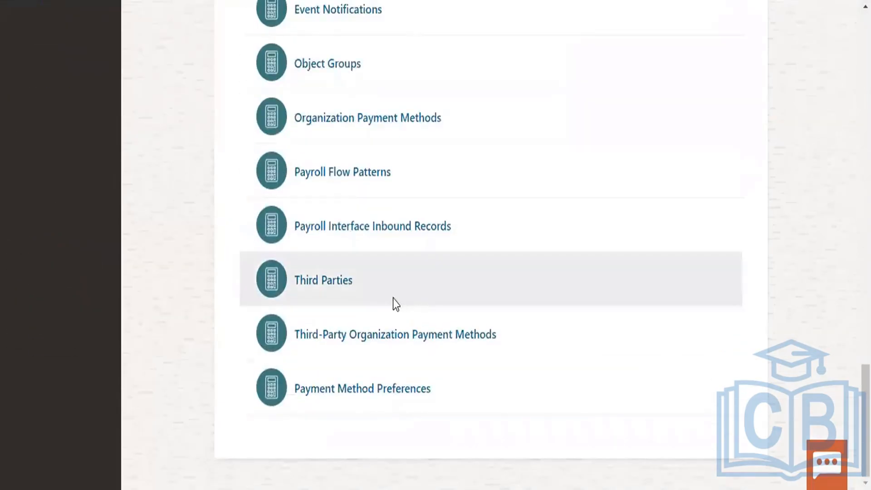
click(318, 278)
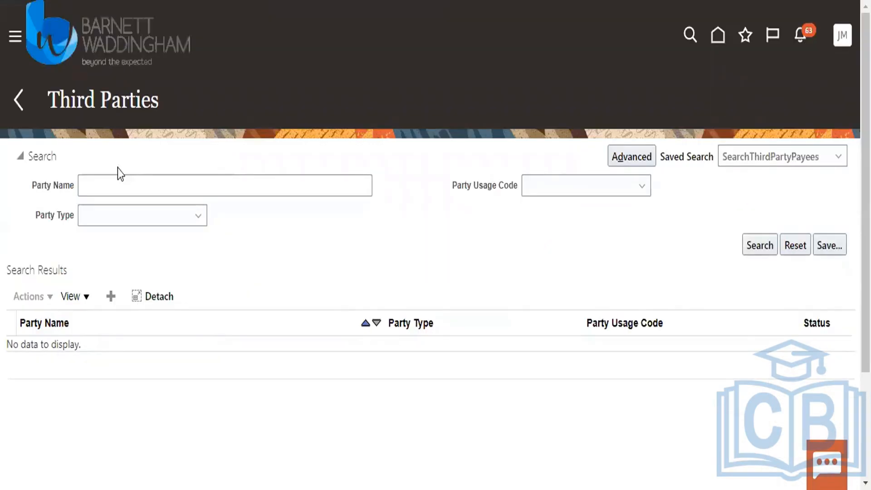
Start creating a third party of type Organization with the party usage code Bargaining Association.
click(110, 297)
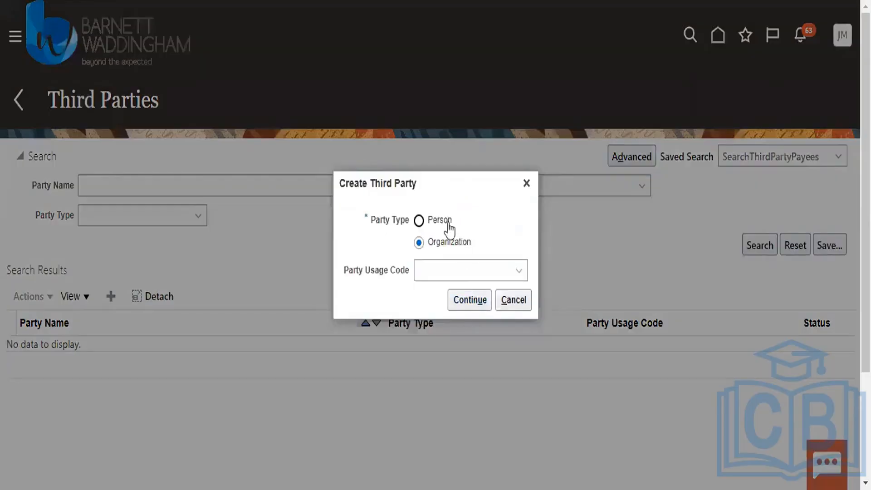
click(445, 271)
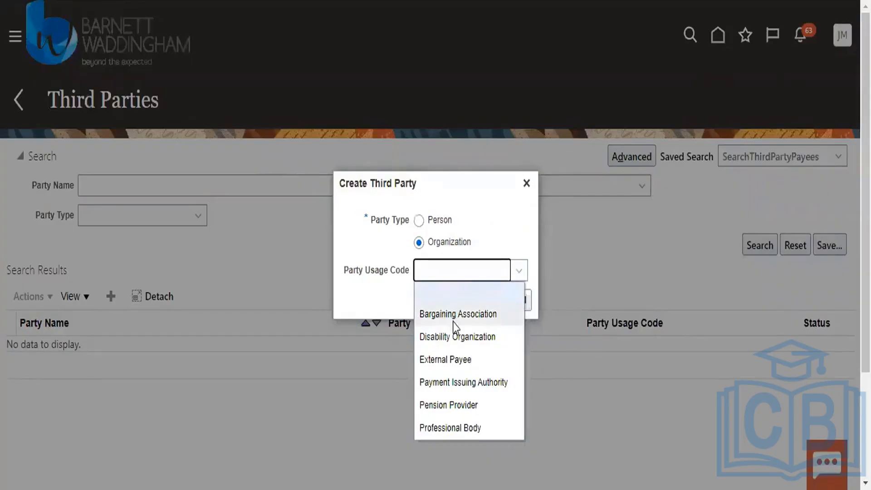
click(457, 314)
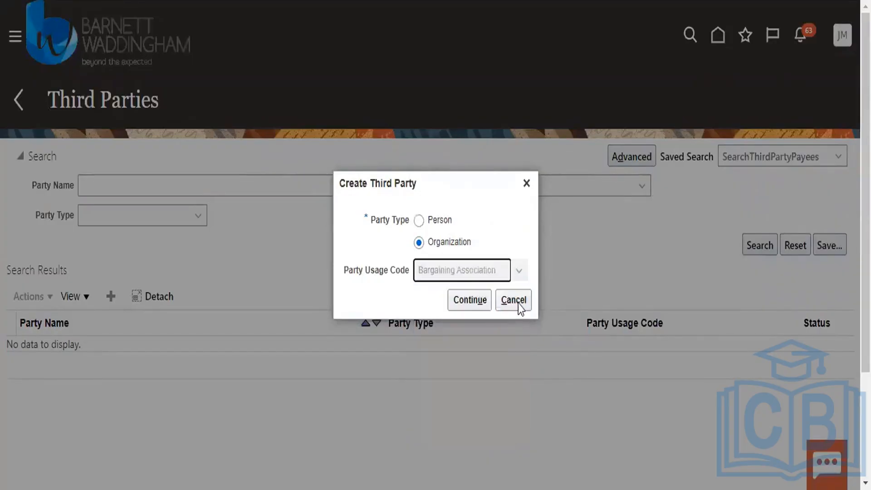
click(479, 304)
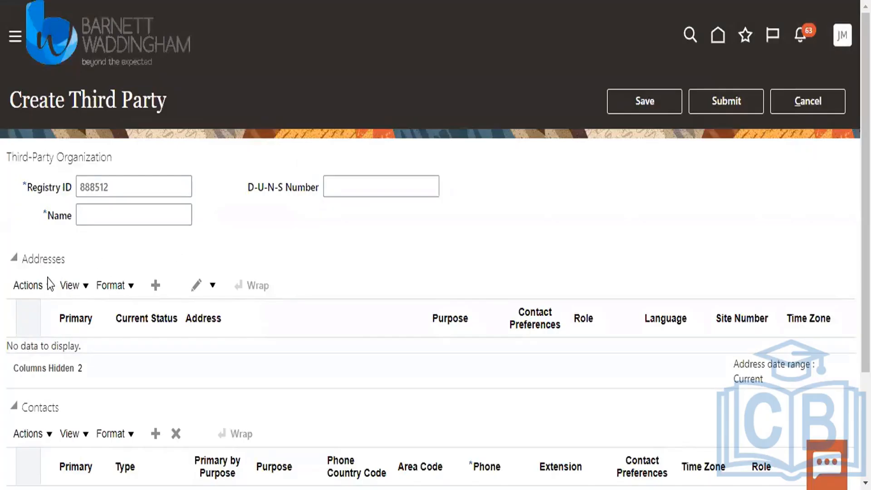
Add a United States address to the third party with dallas as address line 1.
click(50, 284)
click(56, 309)
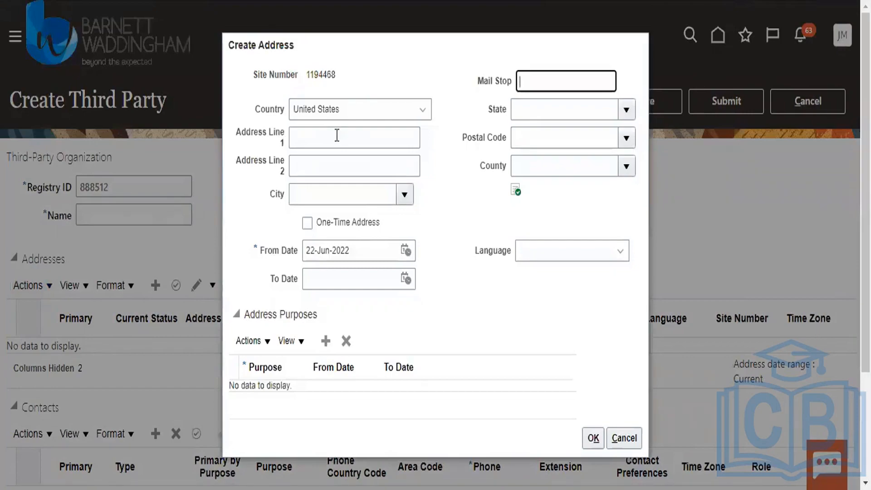
click(337, 135)
text(dallas)
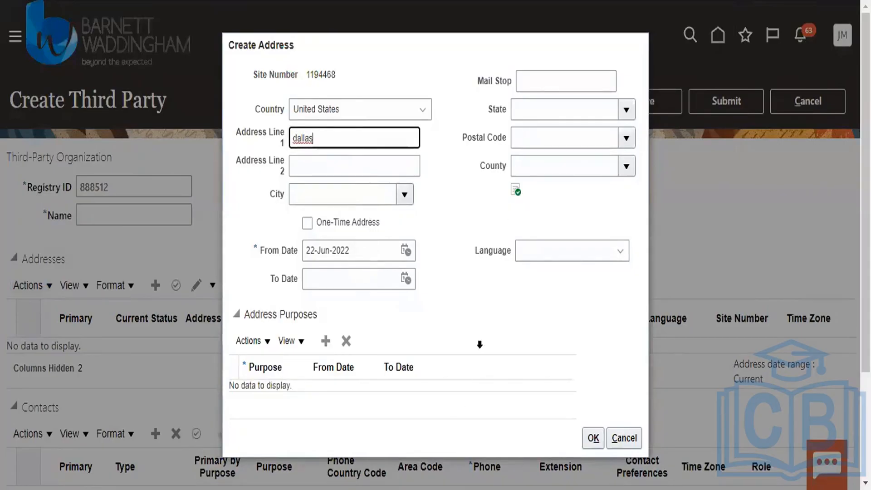
click(593, 439)
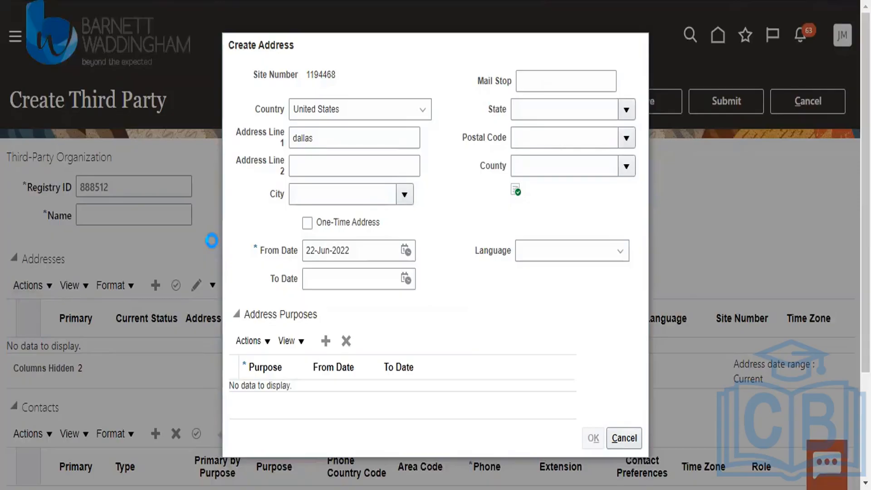
Try to submit the new third-party organization with its name left blank.
scroll(225, 304, down, 2)
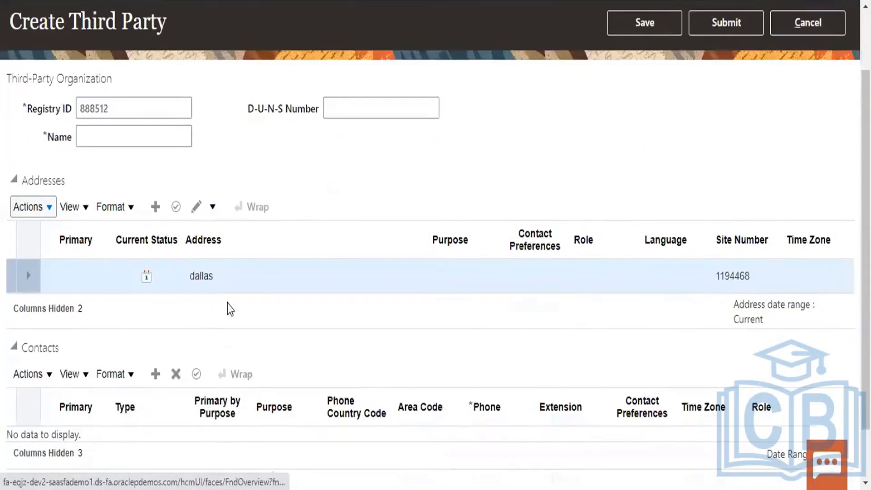
scroll(166, 242, up, 2)
click(730, 105)
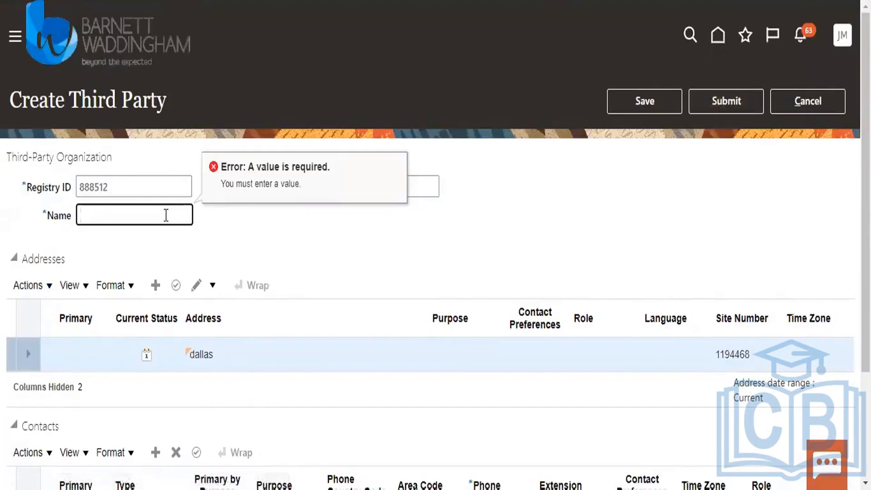
Name the third-party organization PR_Third party org and submit it.
text(PR_)
text(The)
key(BackSpace)
text(ird )
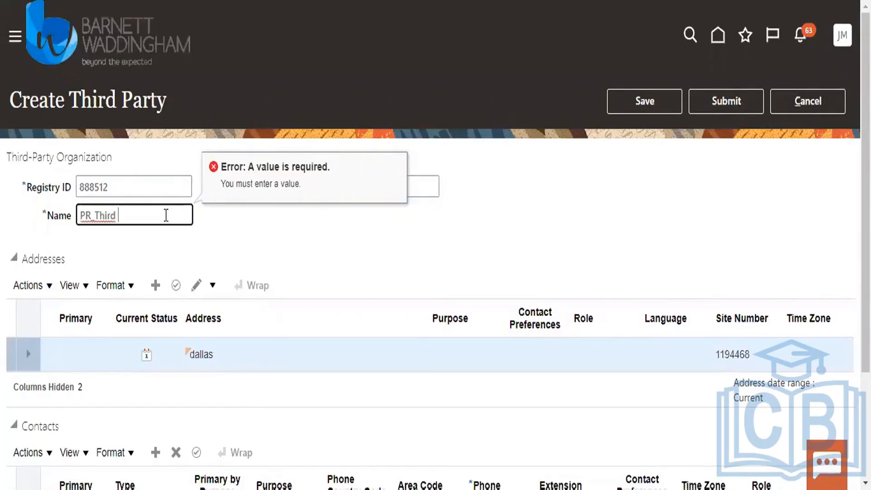
text(party org)
click(732, 102)
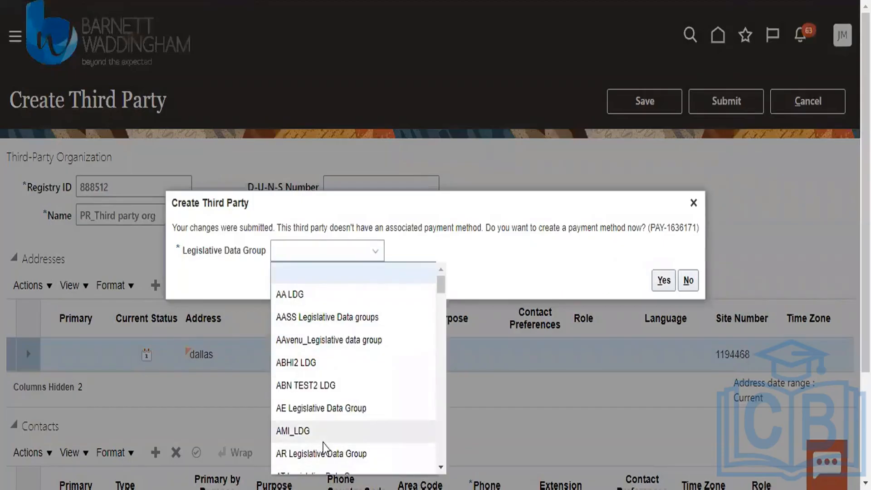
Choose US_LDG as the legislative data group and agree to create a payment method for the third party.
key(u)
scroll(389, 186, down, 3)
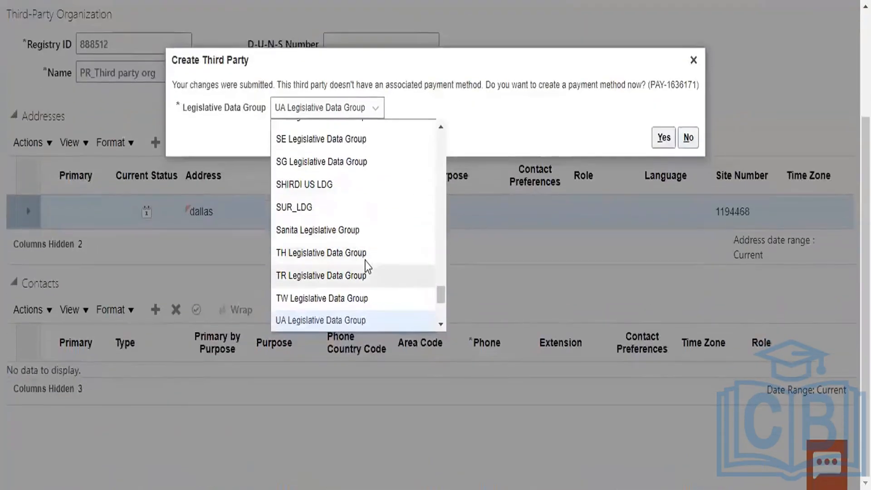
scroll(347, 279, down, 3)
click(318, 207)
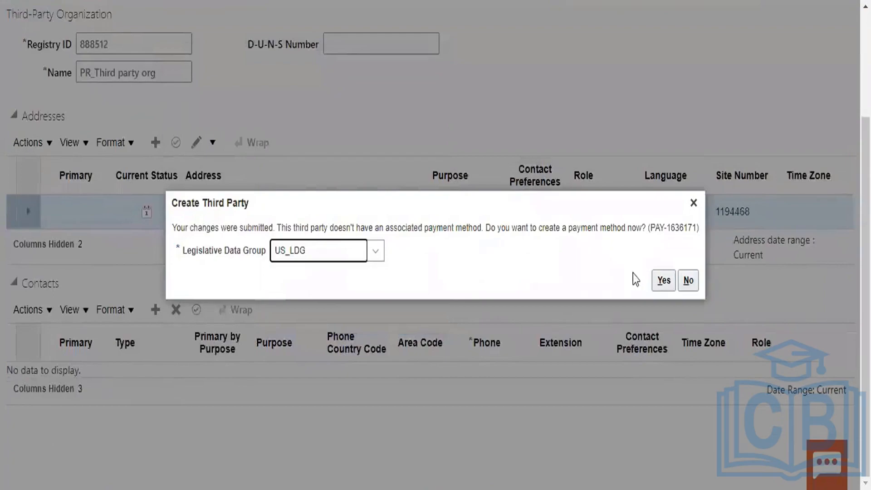
click(664, 280)
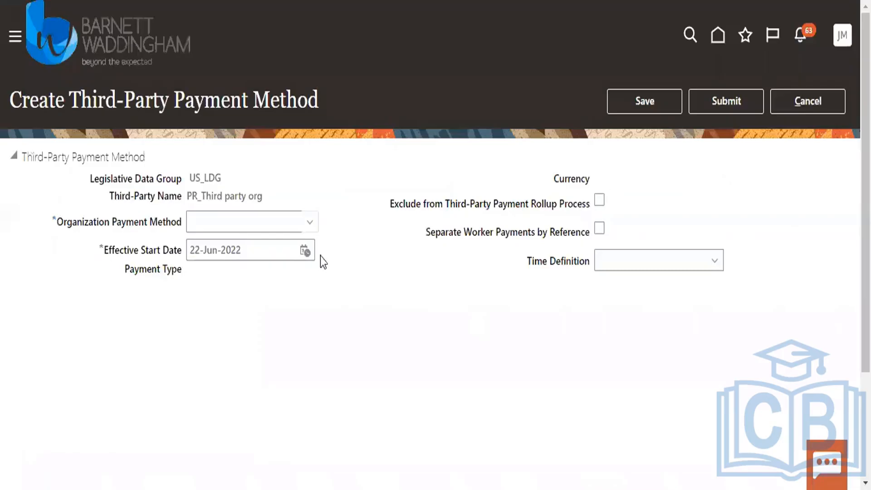
Search for organization payment methods matching PR%, with 01-Jun-2022 as the effective as-of date.
click(313, 221)
click(209, 250)
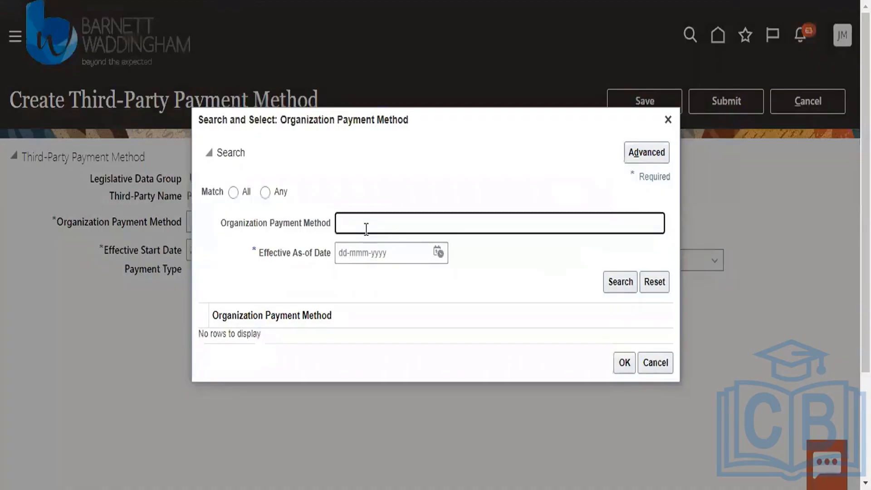
text(PR%)
click(630, 286)
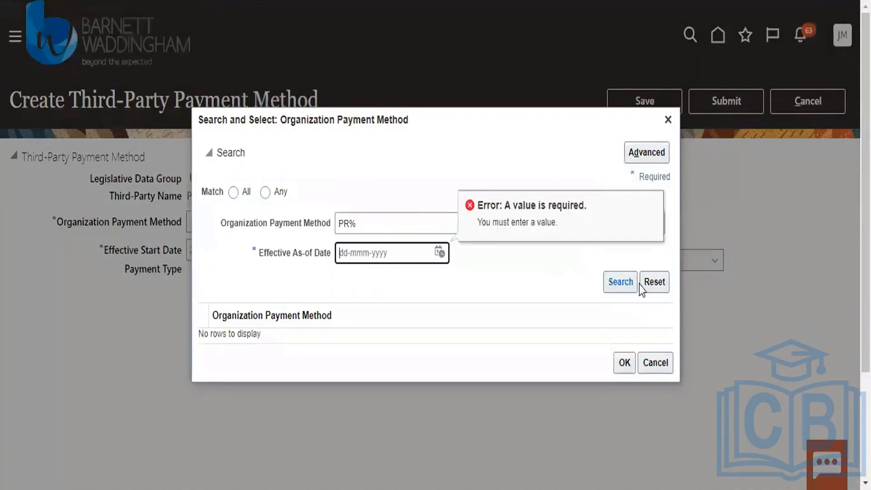
click(438, 252)
click(521, 325)
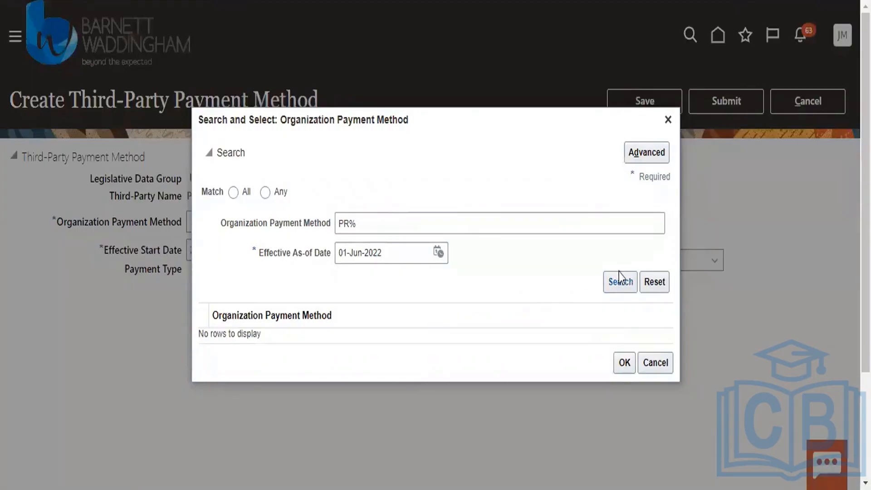
Broaden the organization payment method search to % and run it.
click(353, 220)
key(BackSpace)
key(BackSpace)
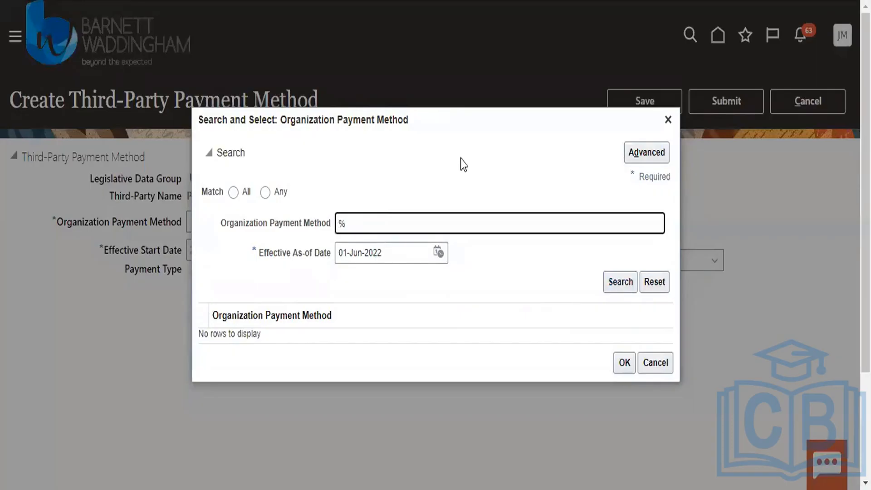
click(617, 282)
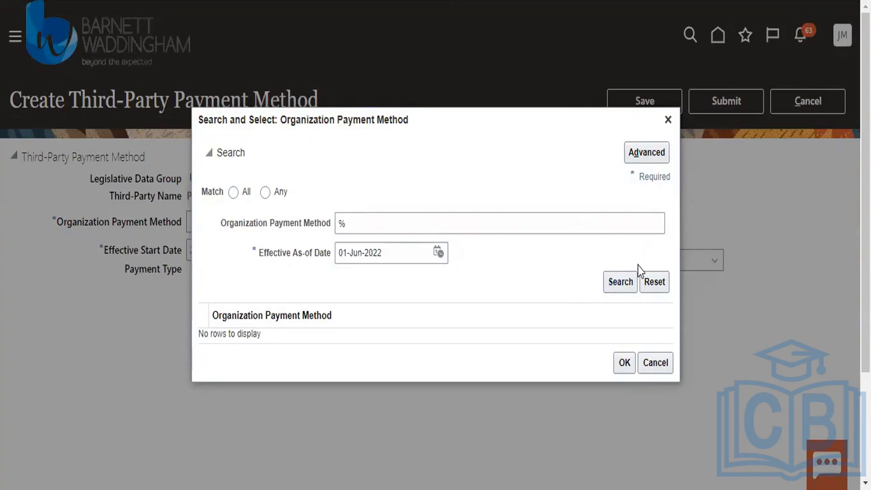
click(623, 278)
Close the search and try to submit the third-party payment method with the organization payment method left blank.
click(668, 119)
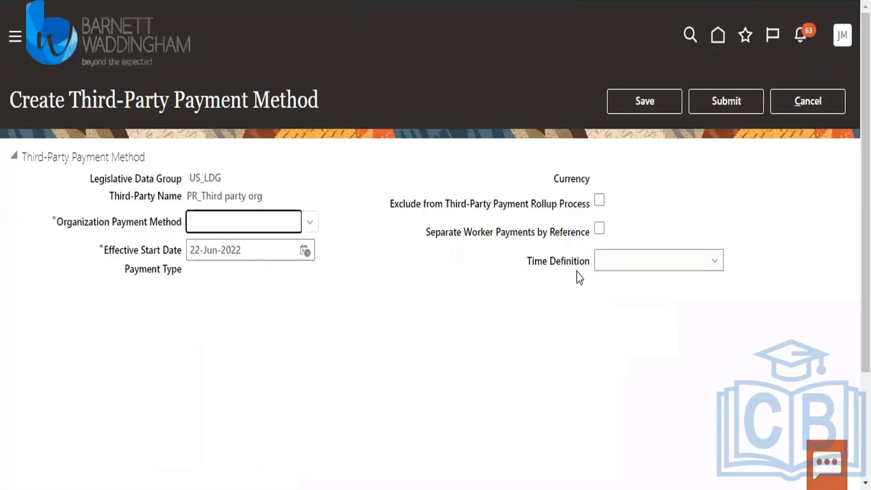
click(700, 98)
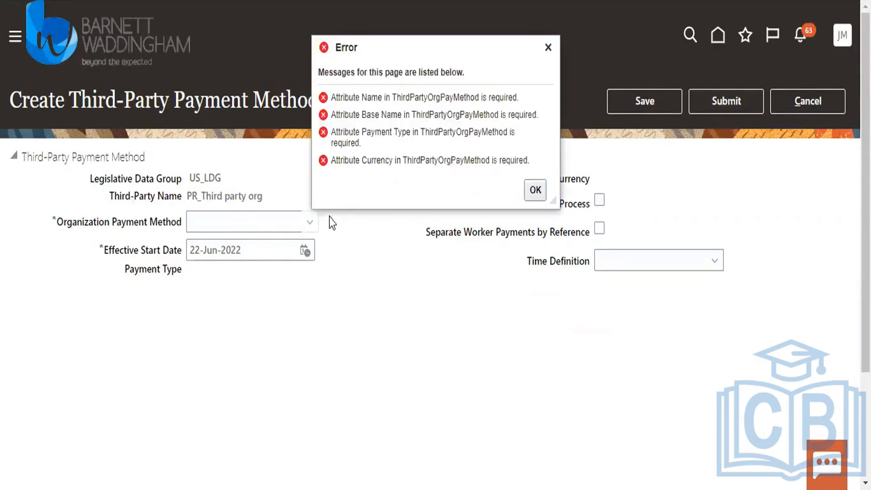
click(535, 190)
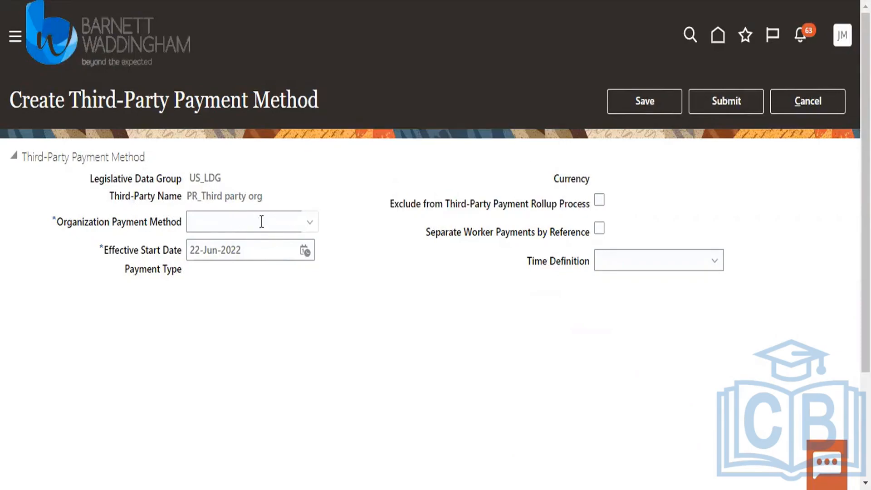
Search for organization payment methods with % once more, and cancel creating the third-party payment method.
click(309, 222)
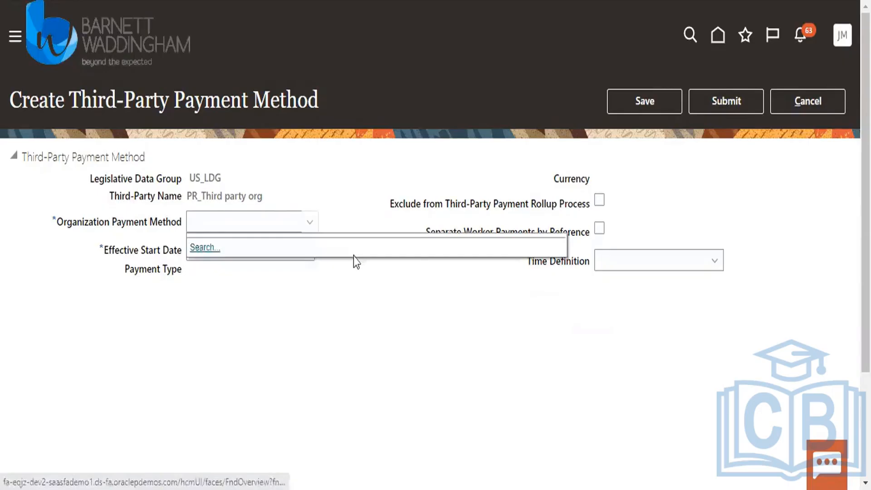
click(206, 247)
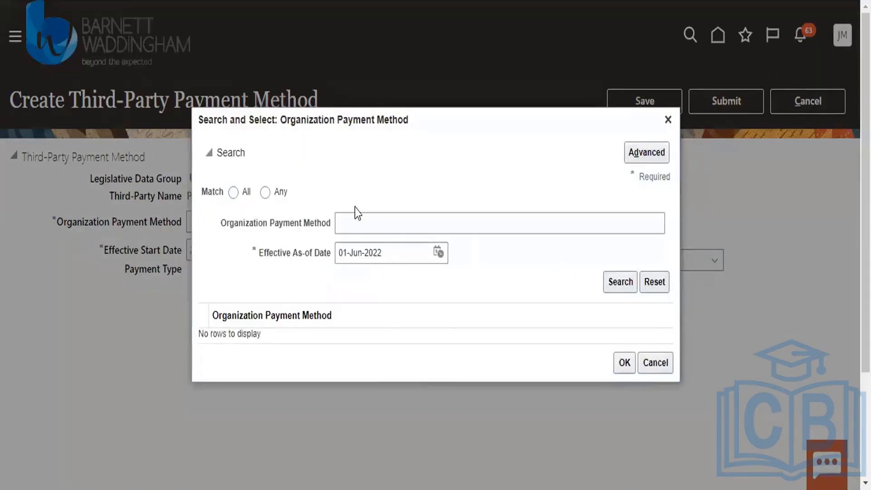
click(359, 225)
text(%)
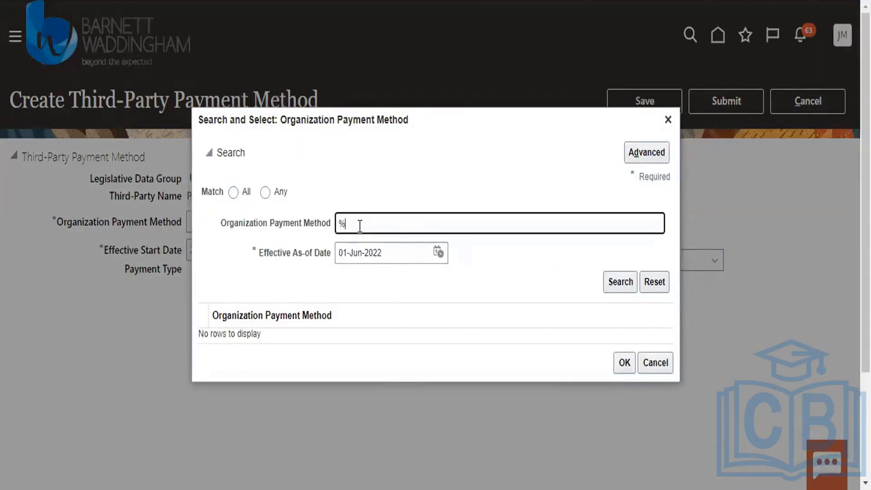
click(610, 281)
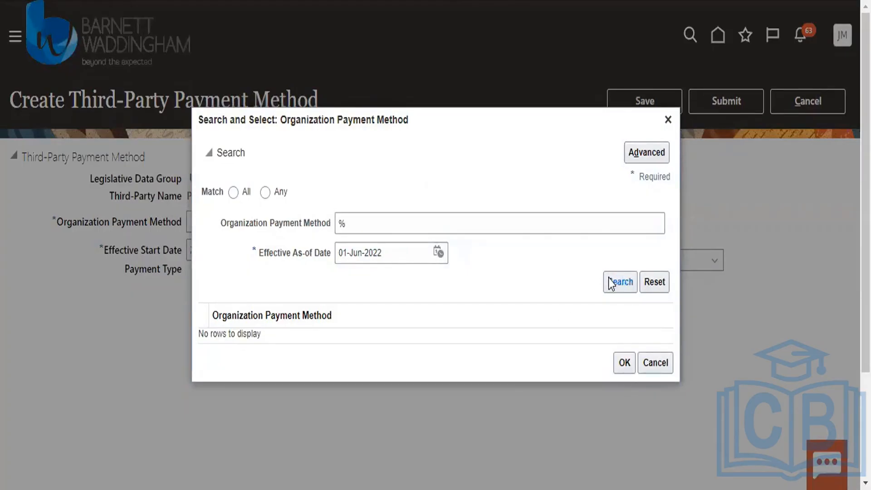
click(669, 121)
click(838, 101)
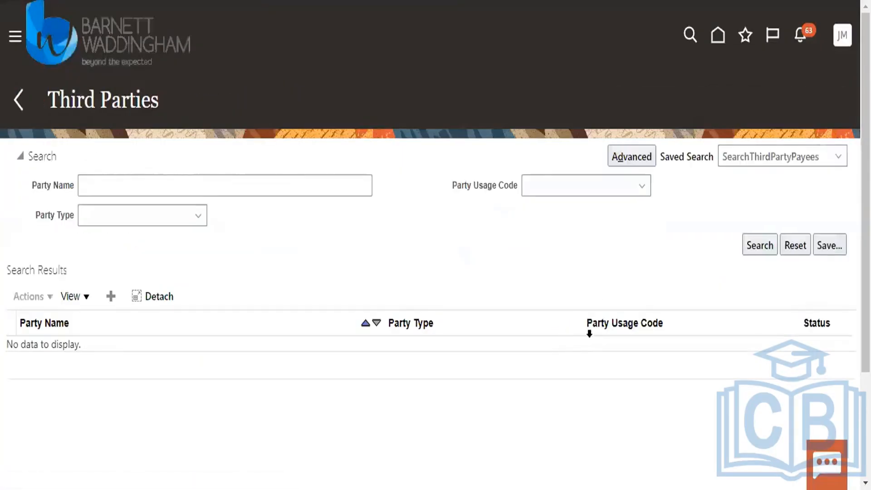
Return to the Payroll task list and open the Calculation Cards task.
click(22, 100)
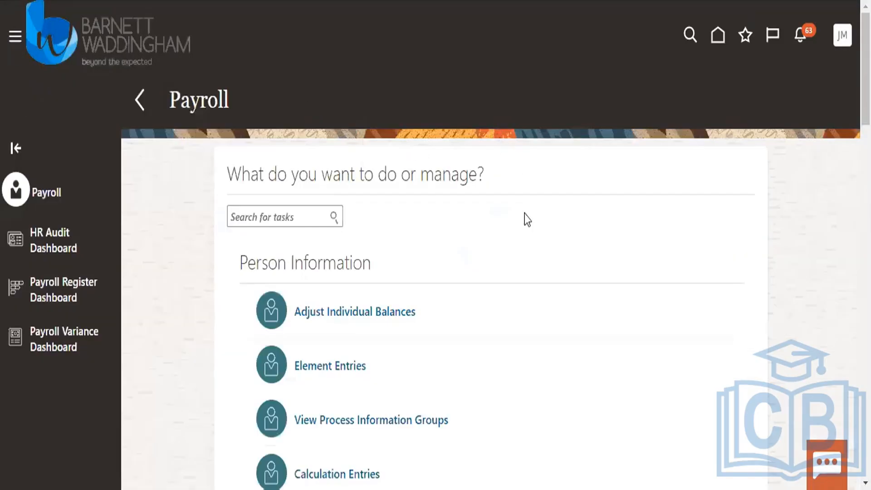
scroll(531, 242, down, 5)
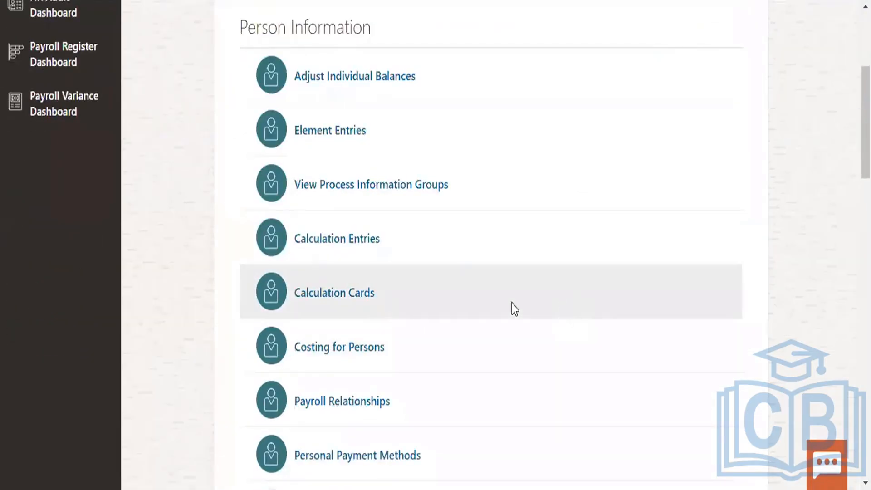
click(357, 293)
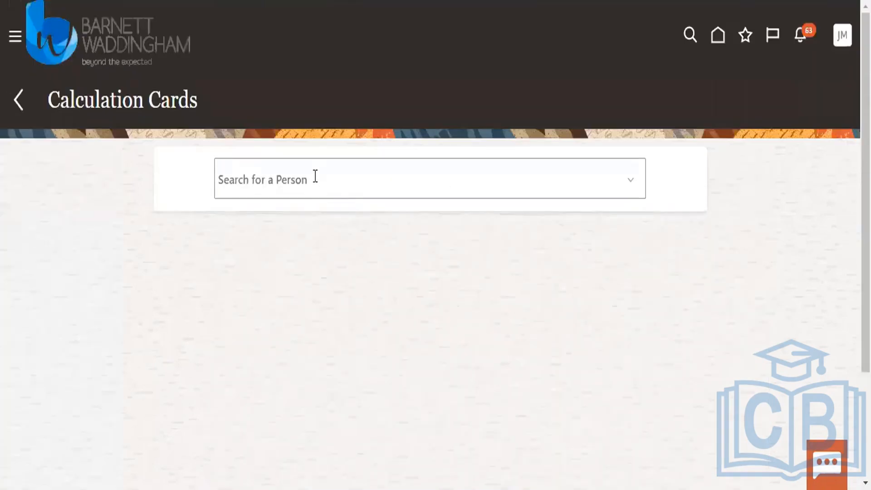
Run an advanced person search for AI% in Calculation Cards.
click(315, 176)
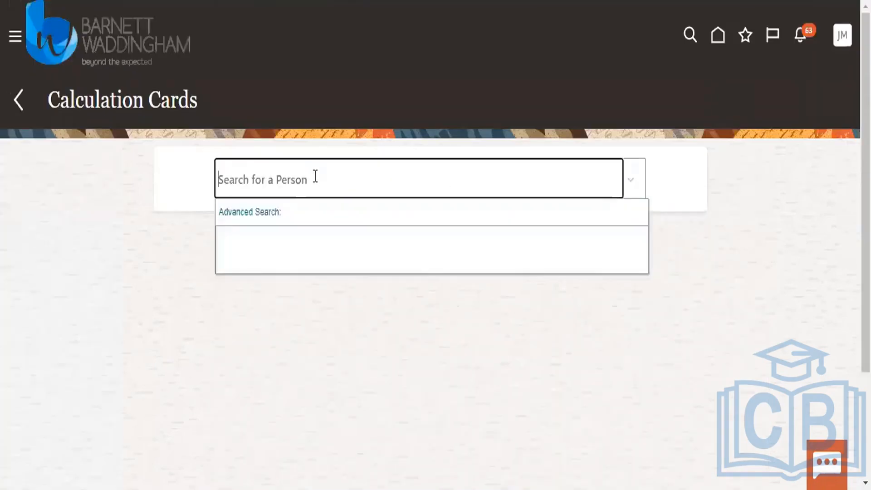
click(273, 212)
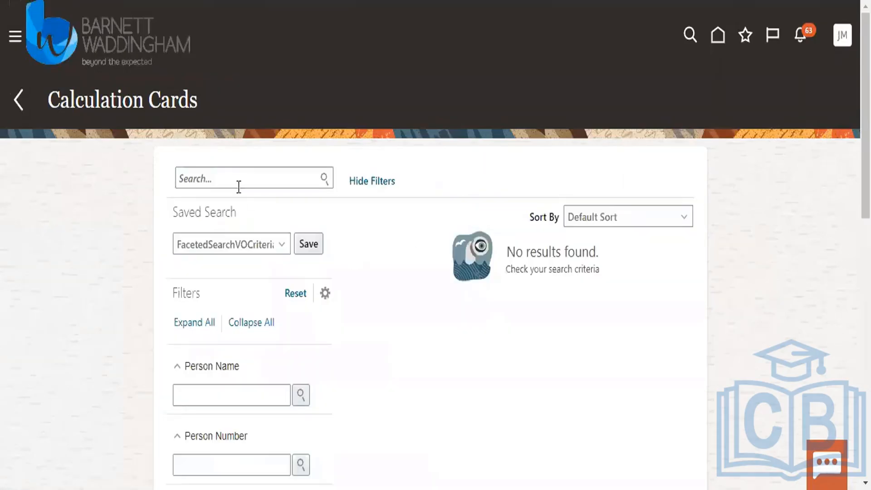
click(234, 177)
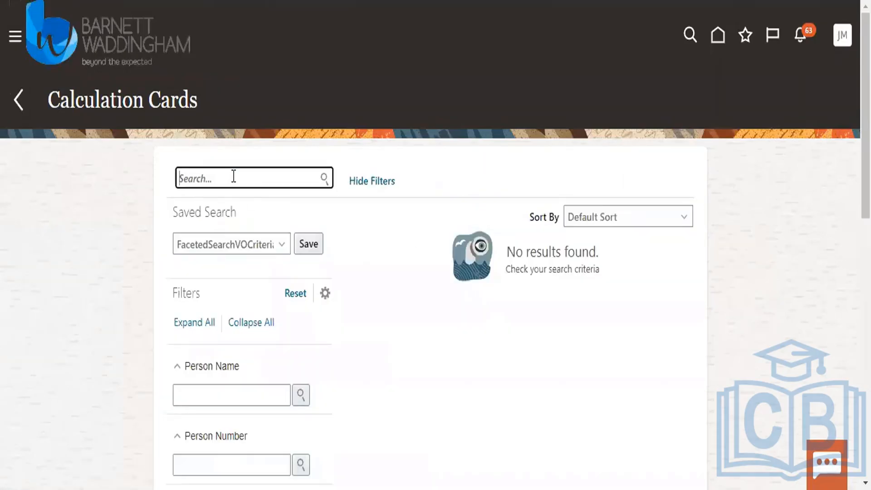
text(Al%)
click(323, 179)
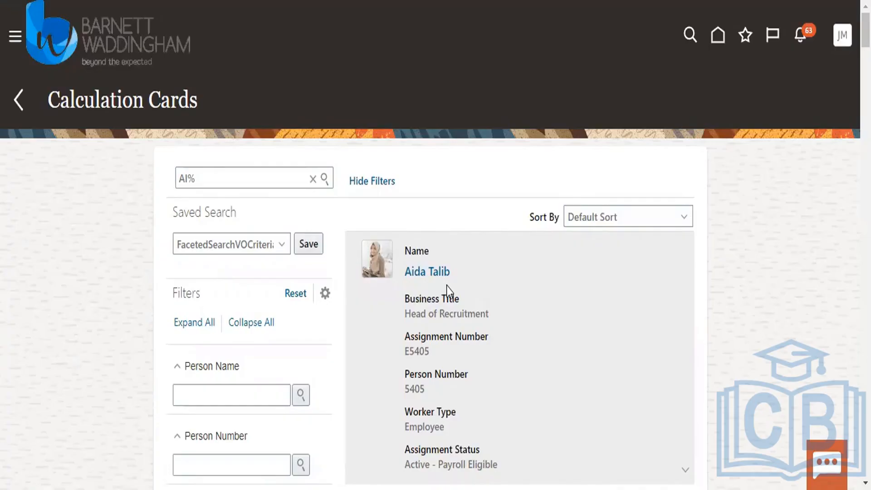
Open the calculation cards of the first employee in the search results and start creating a calculation card.
scroll(520, 292, down, 2)
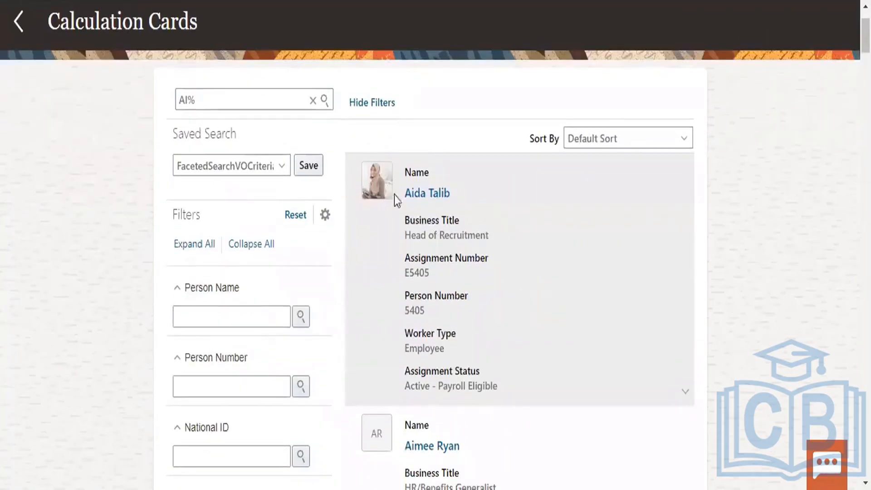
click(424, 194)
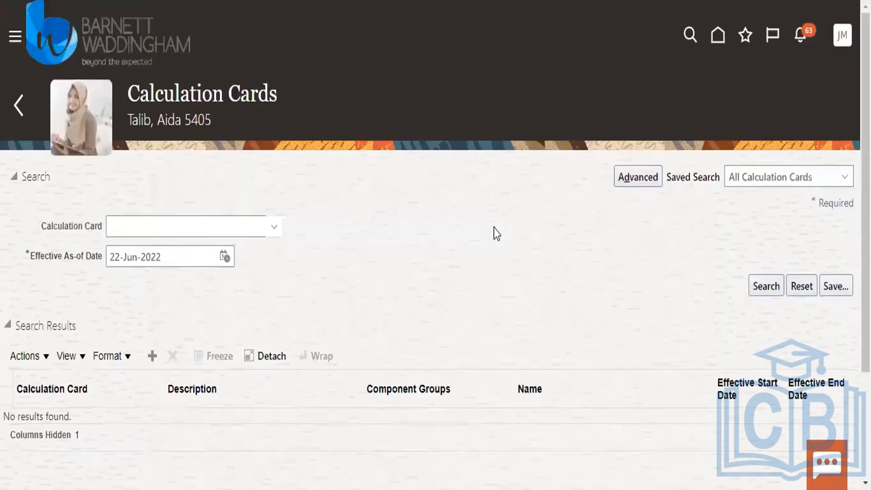
scroll(356, 252, down, 3)
click(37, 217)
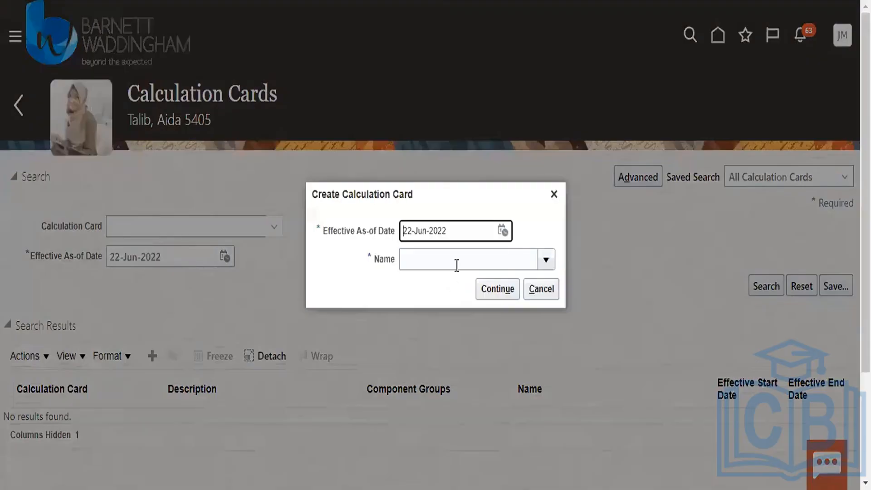
Search the calculation card names for Payroll%.
click(545, 260)
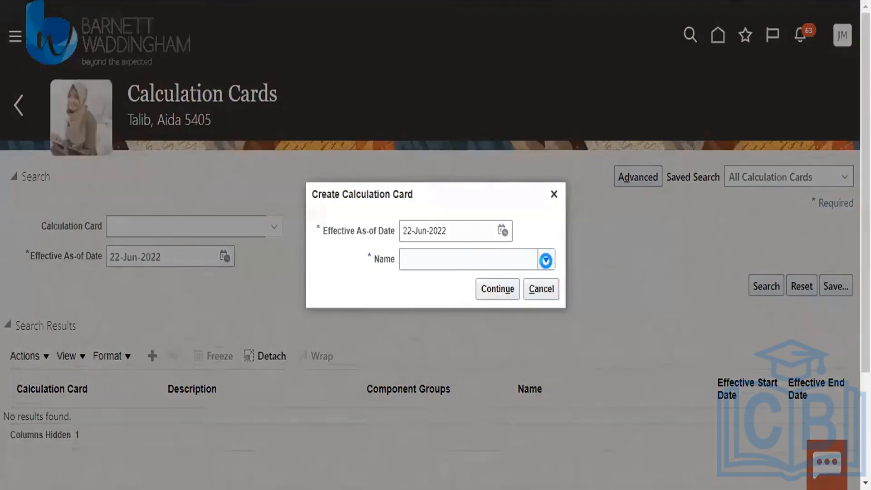
click(545, 260)
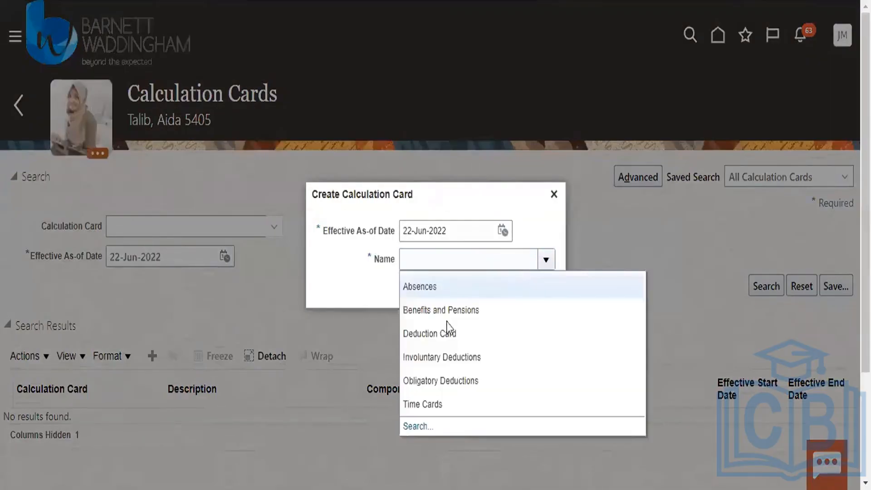
click(418, 426)
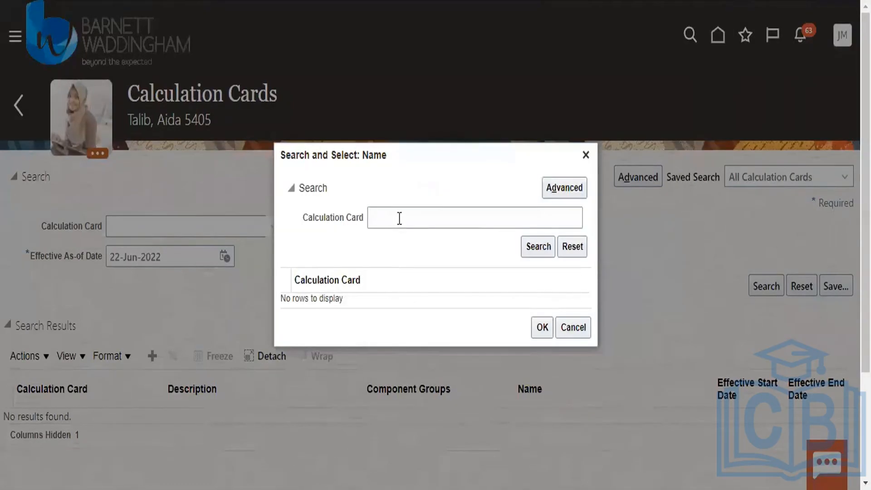
click(399, 218)
text(Pay)
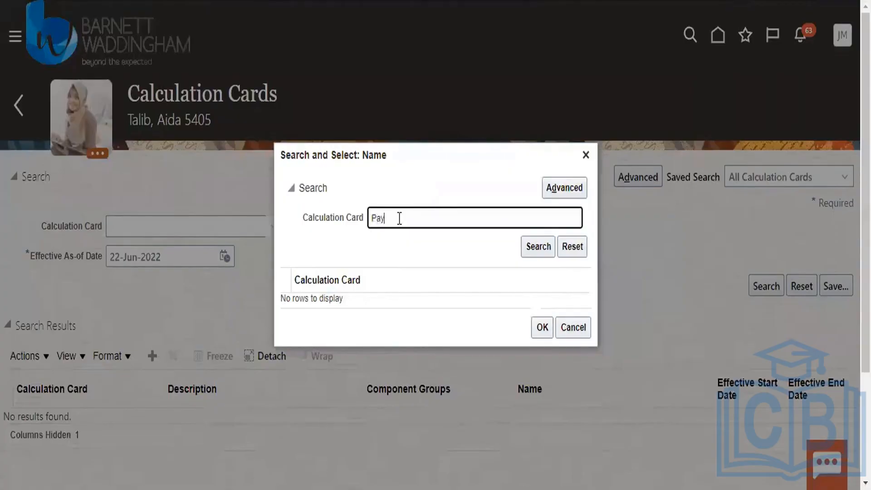
text(roll%)
click(536, 250)
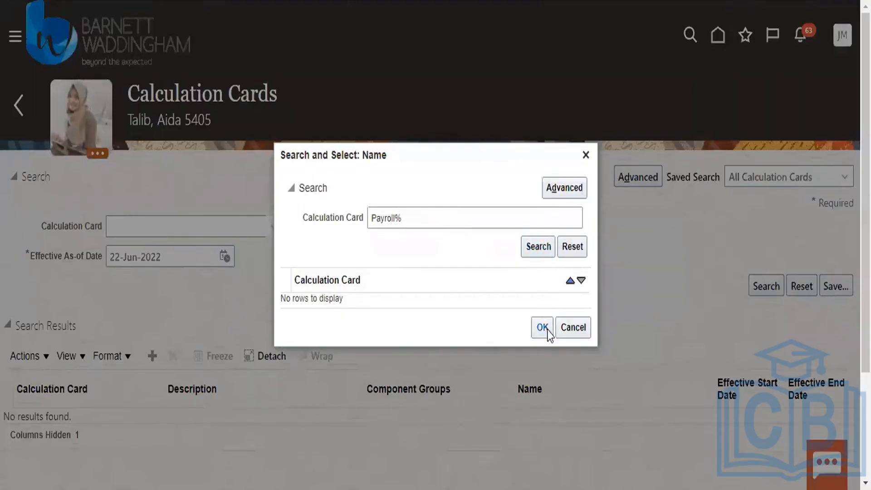
Pick Absences as the card name and continue to create the employee's calculation card.
click(544, 251)
click(546, 257)
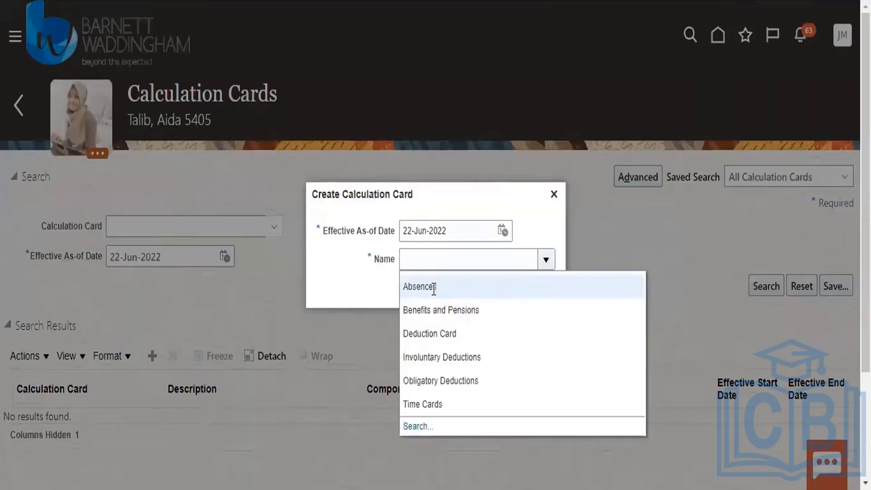
click(431, 425)
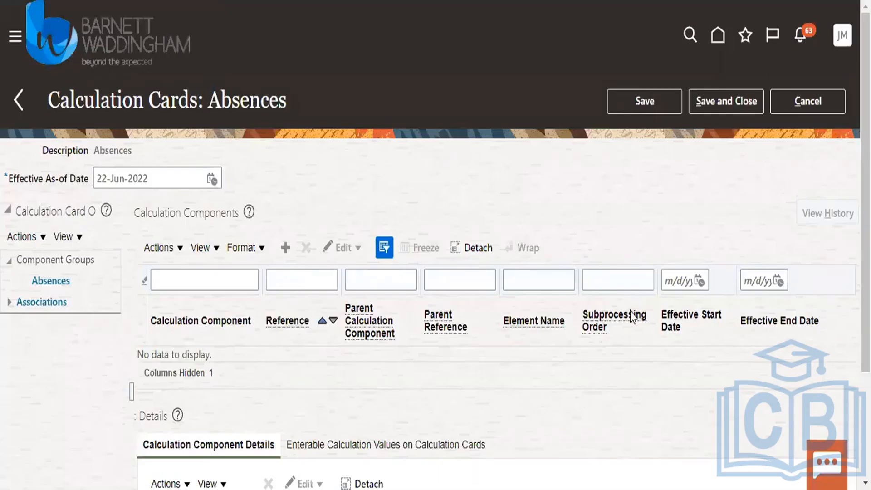
Try to create a calculation component on the Absences calculation card, and cancel without choosing one.
scroll(647, 335, down, 3)
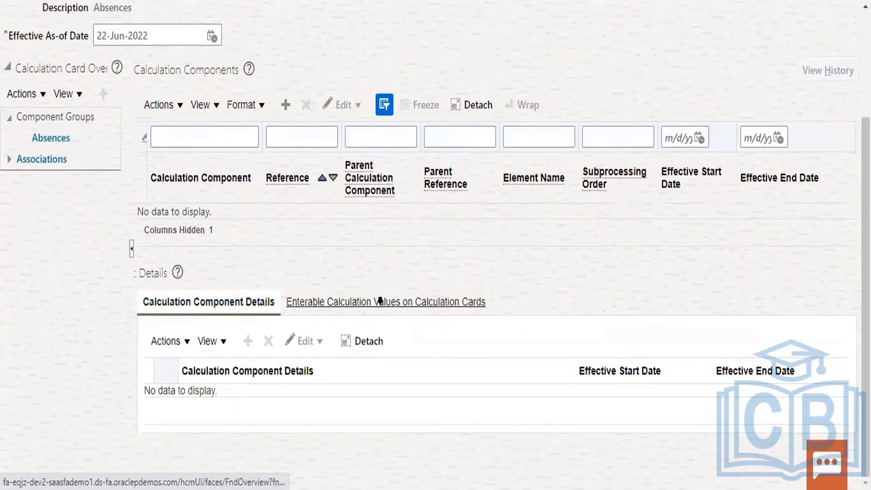
scroll(163, 253, up, 3)
click(164, 253)
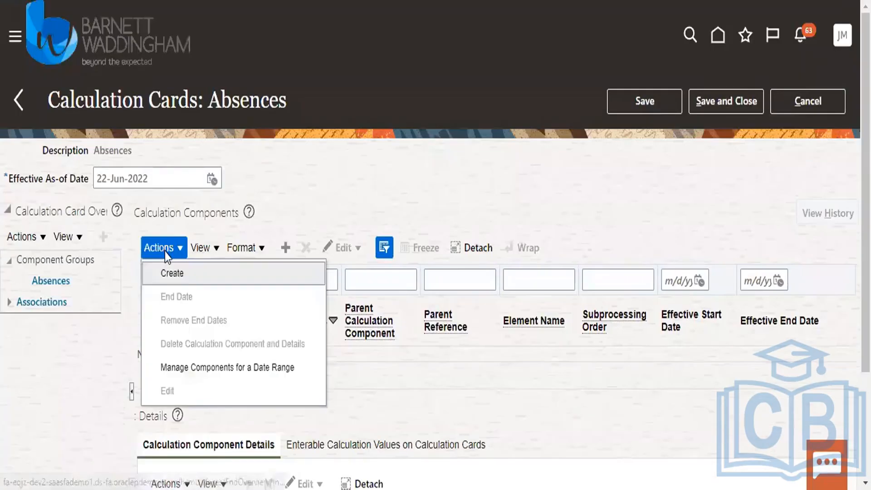
click(200, 272)
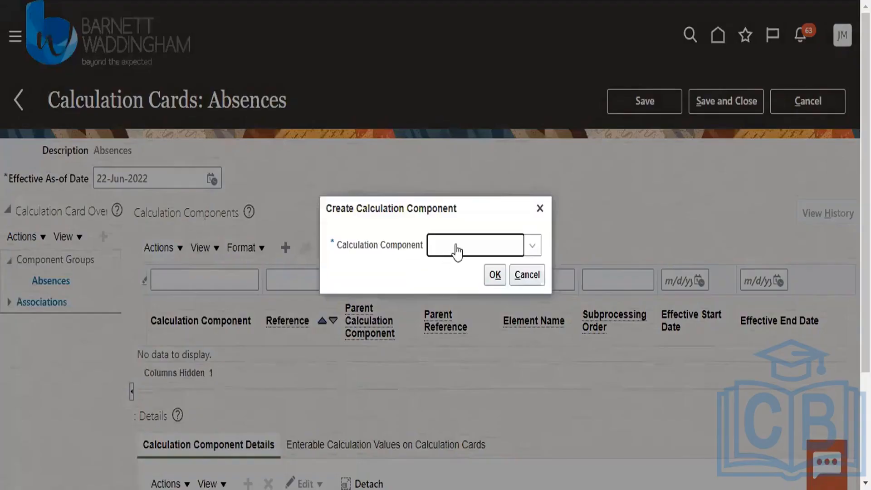
click(456, 250)
click(523, 276)
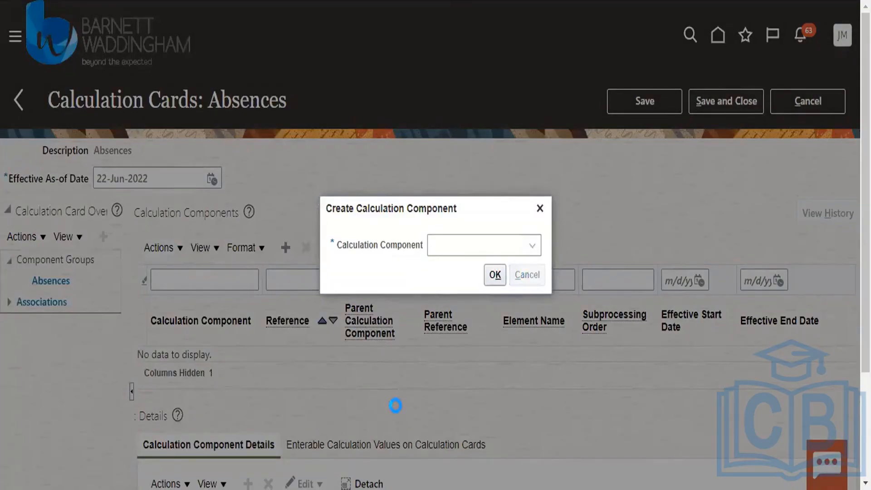
Review the component details area and the Absences component group, and open the card's Associations.
scroll(393, 401, down, 3)
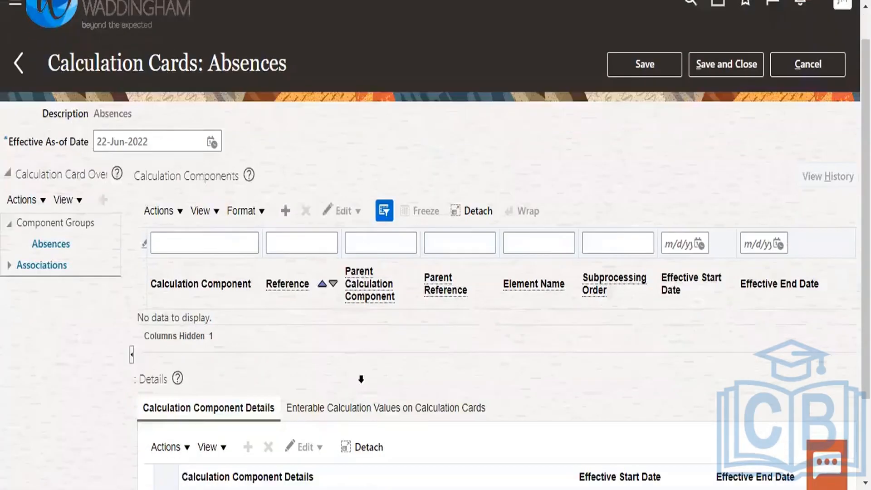
click(169, 341)
click(299, 255)
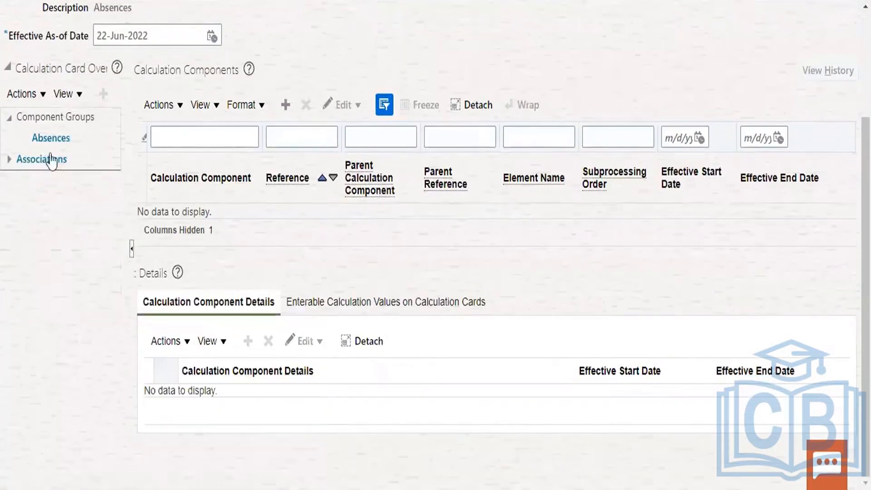
click(63, 138)
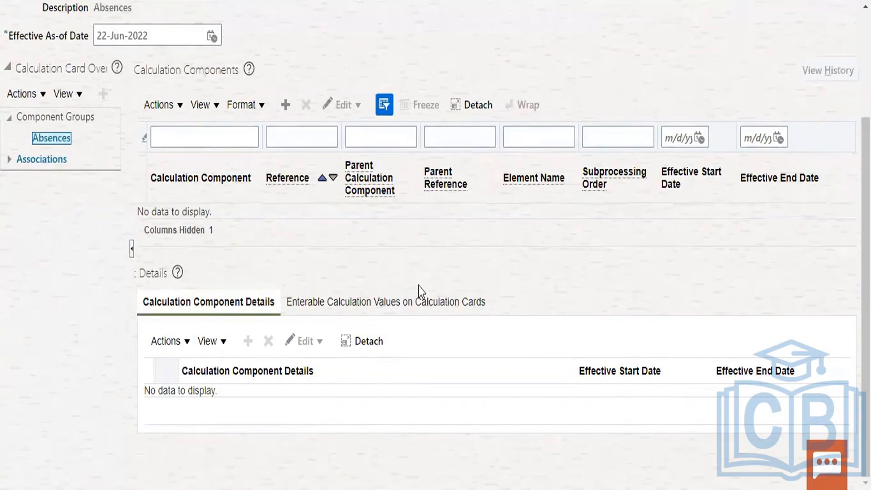
click(41, 159)
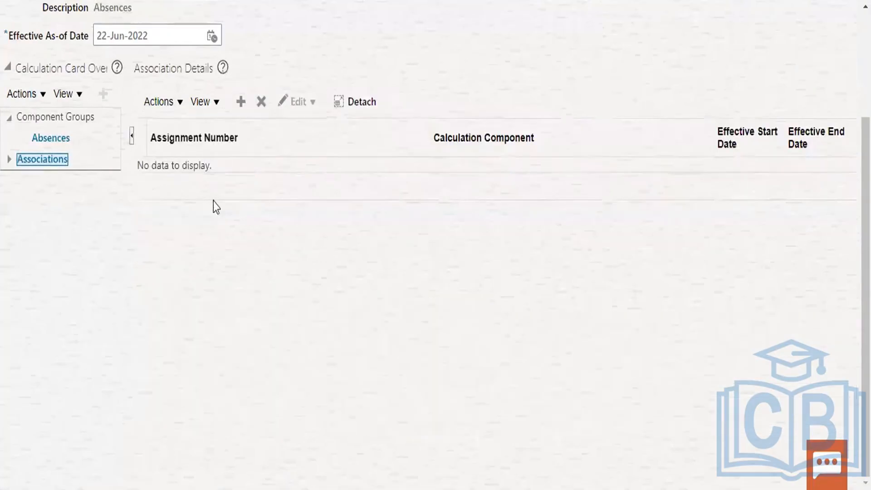
Start creating association details for the Absences card and choose the employee's assignment number.
click(159, 101)
click(168, 129)
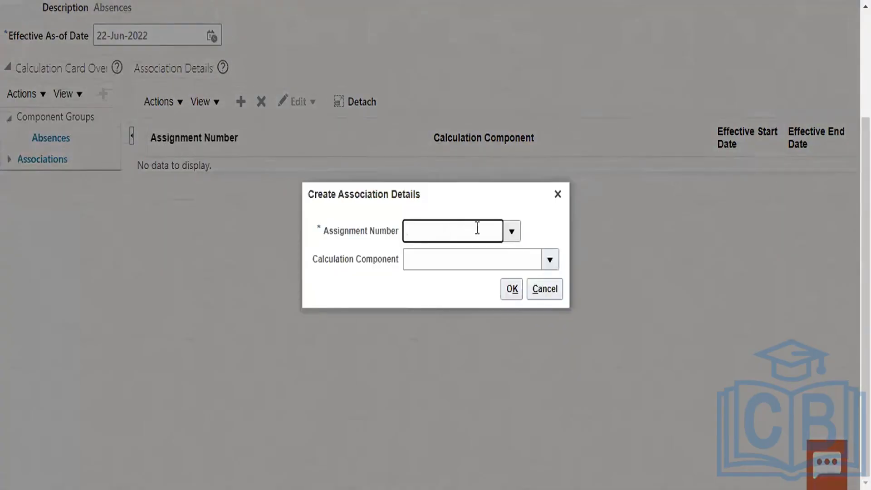
click(511, 231)
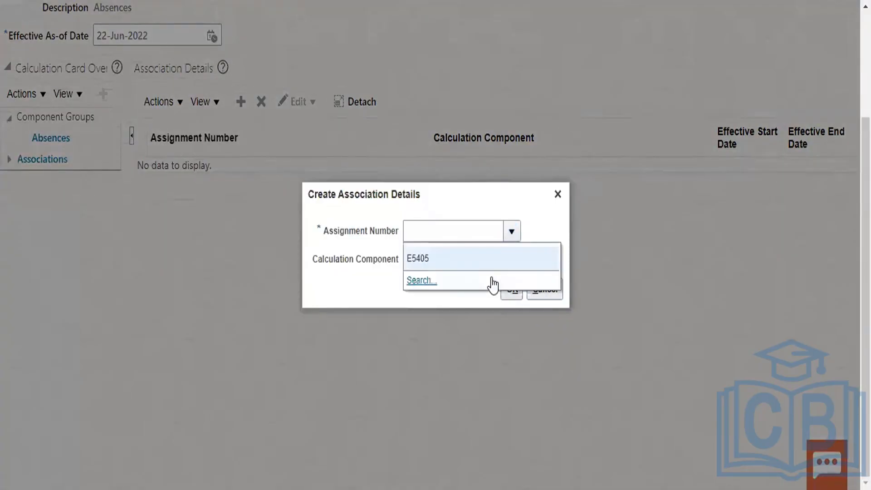
click(428, 261)
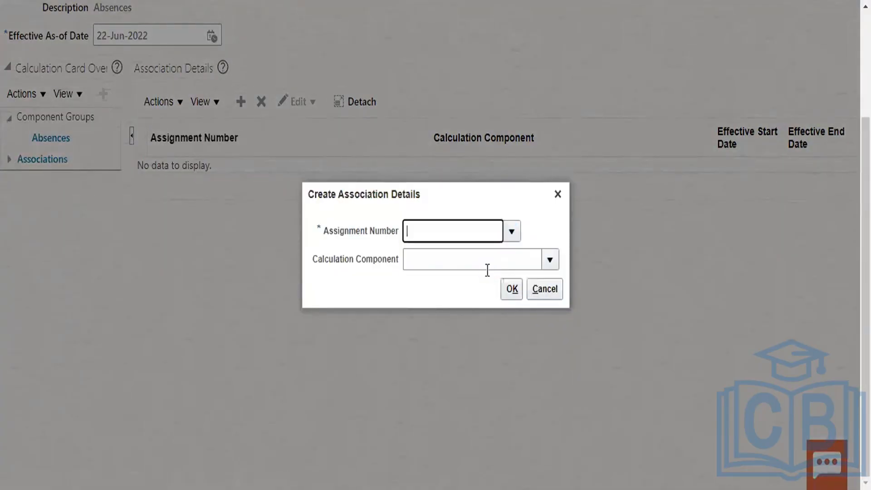
Search for a calculation component with % in the new association details and confirm the selection dialog.
click(551, 260)
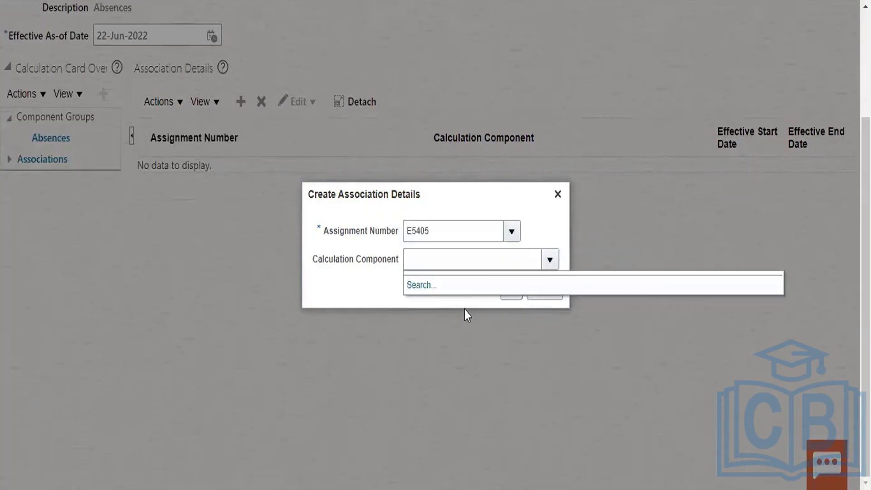
click(427, 285)
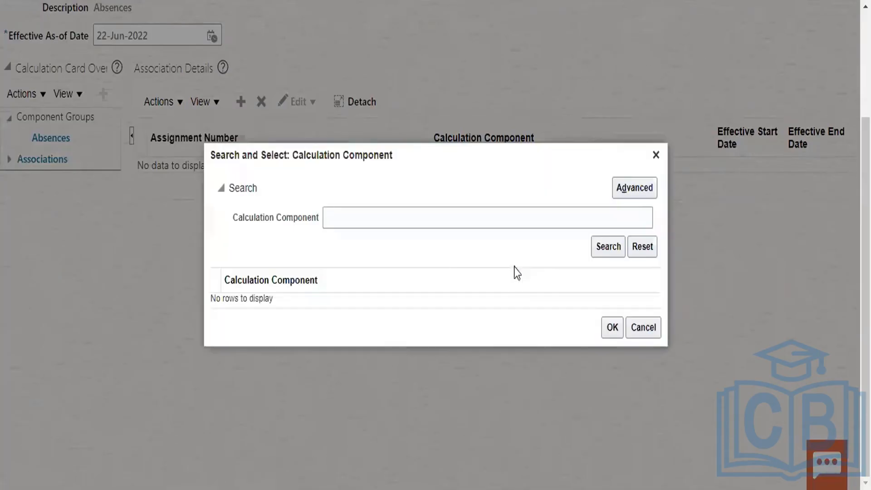
click(409, 216)
text(%)
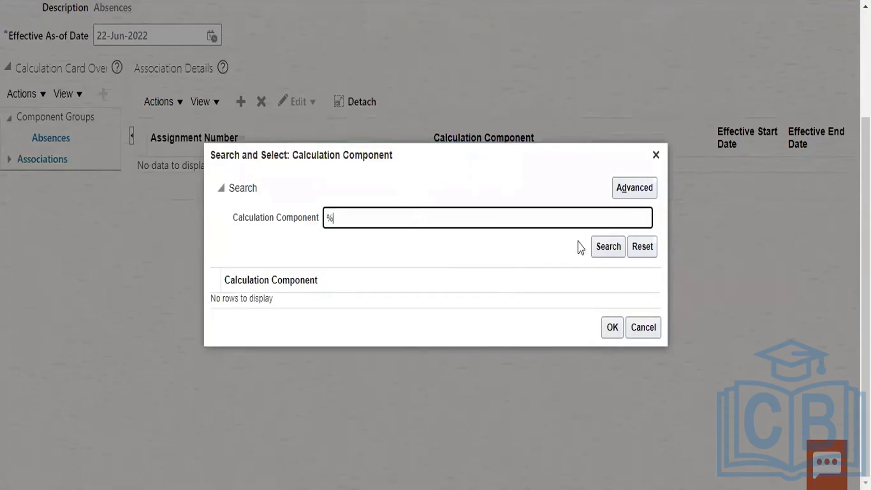
click(616, 247)
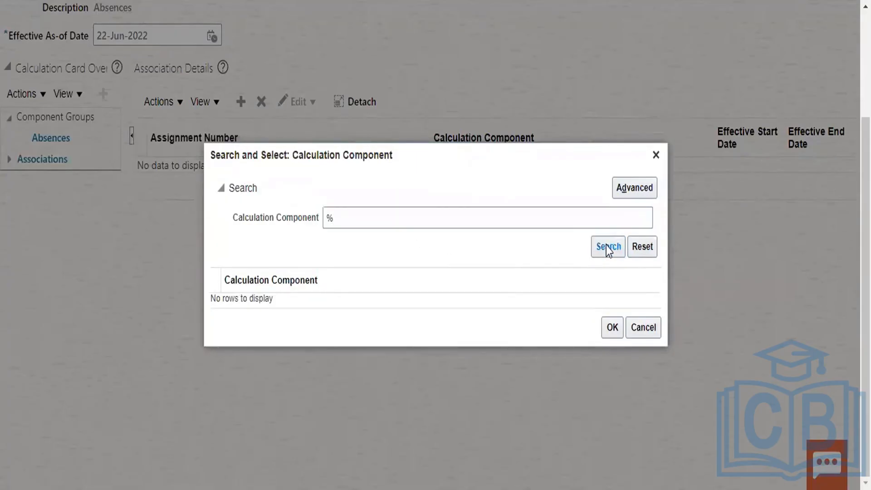
click(613, 328)
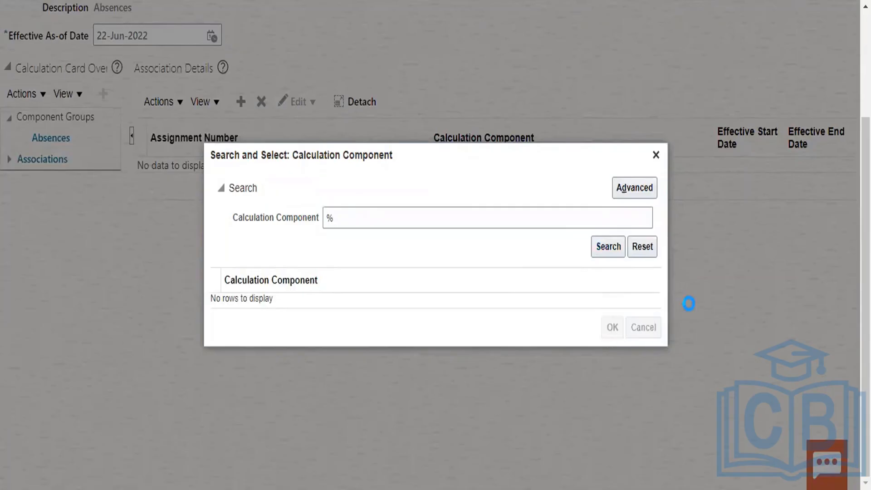
Repeat the calculation component search with % for the association and close the search dialog.
click(553, 259)
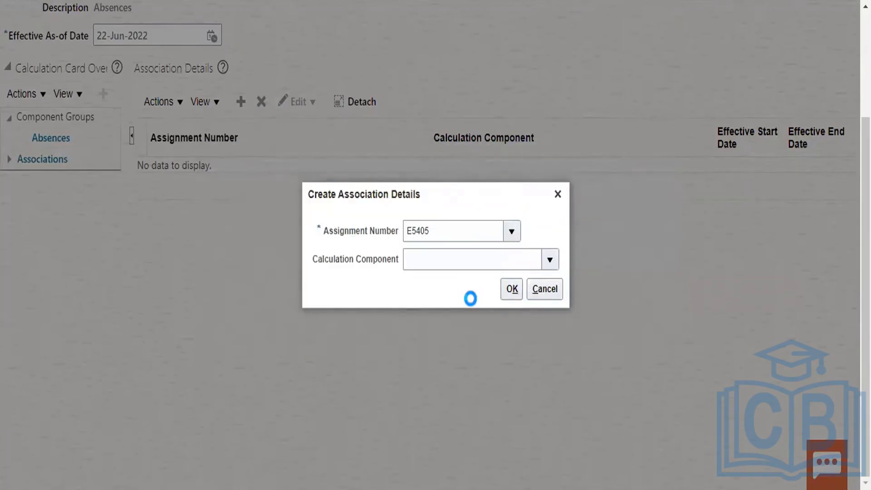
click(424, 284)
text(%)
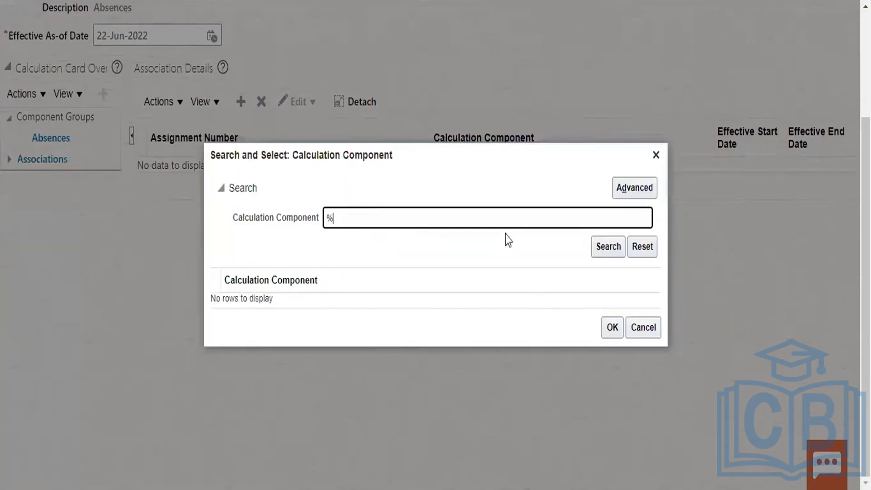
click(599, 248)
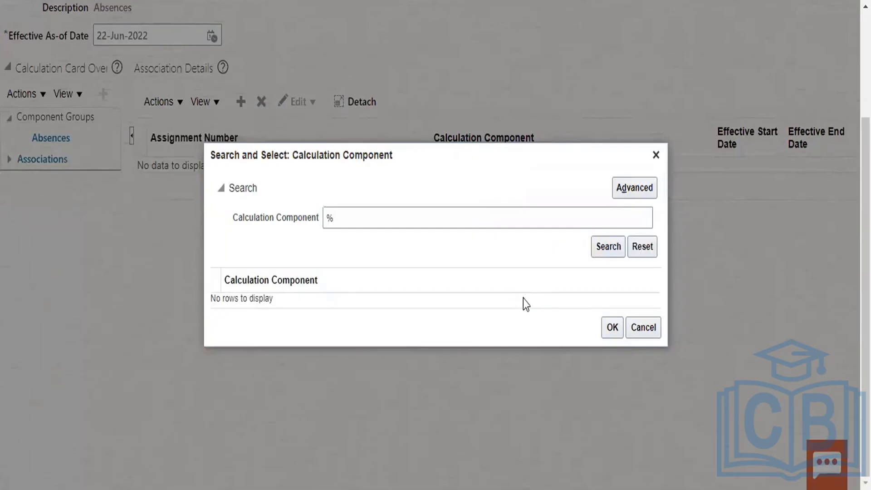
click(610, 249)
click(600, 250)
click(610, 248)
click(656, 154)
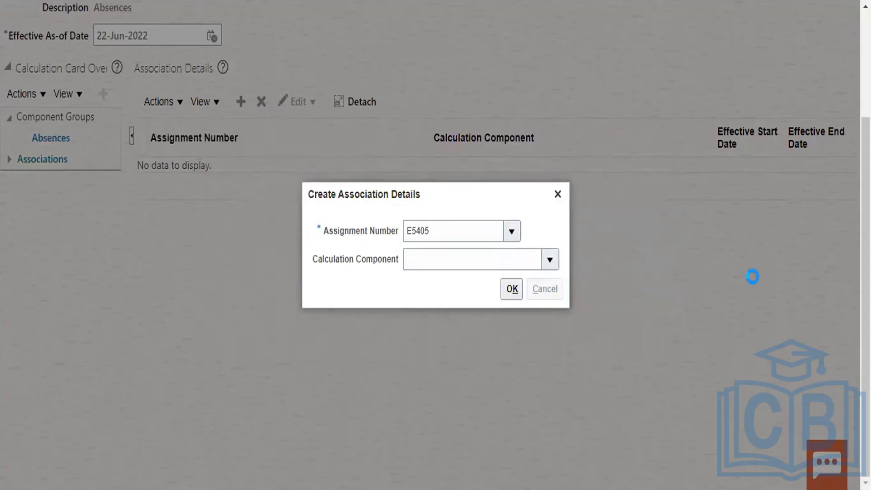
Cancel the Absences calculation card and go to the home page.
scroll(753, 278, up, 3)
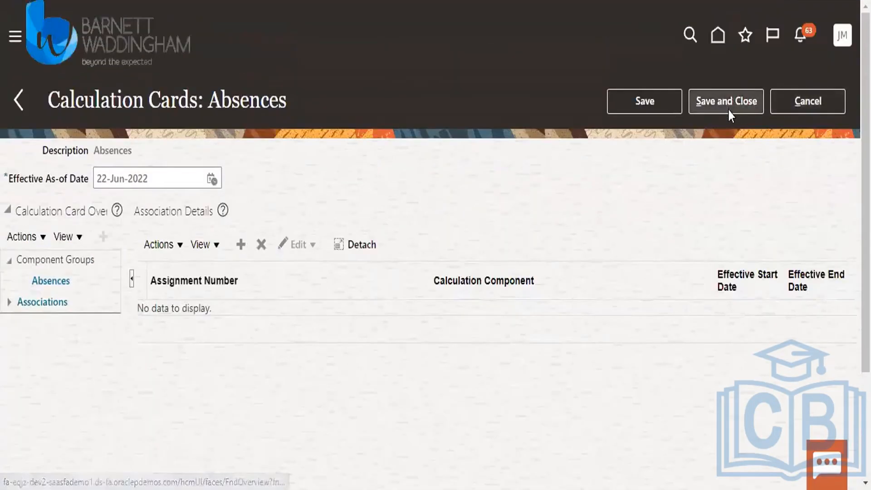
click(794, 102)
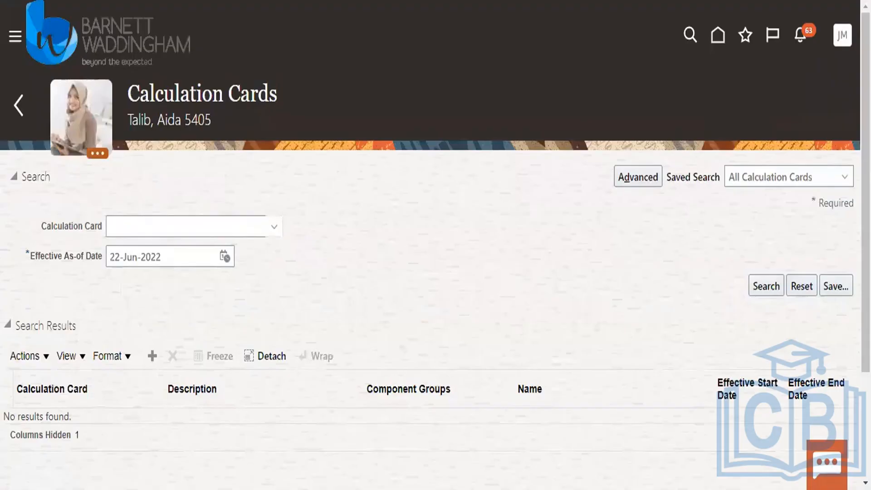
click(717, 36)
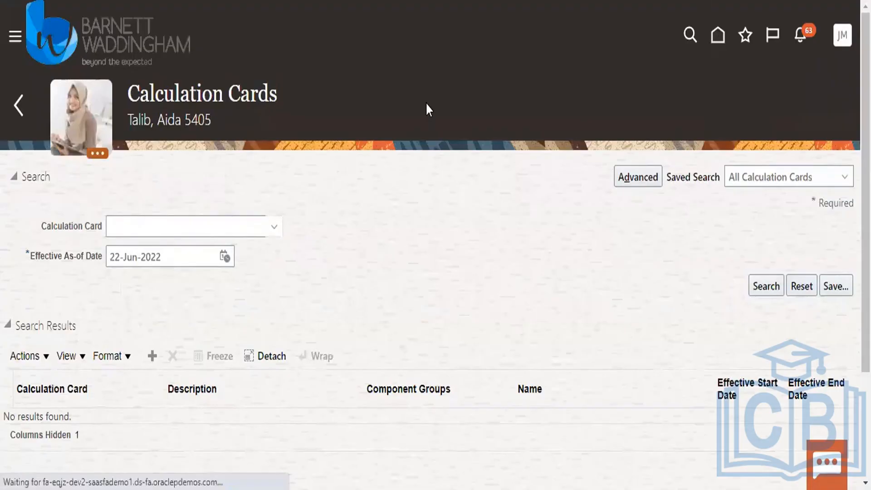